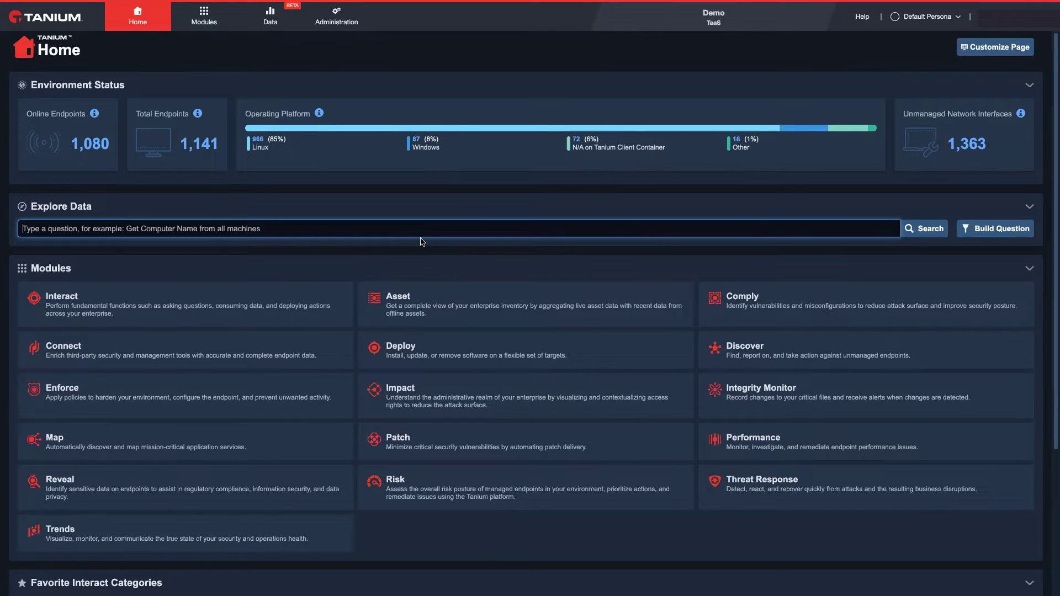
- Go to Threat Response through the Modules menu and open the Enterprise Hunting library
left_click(204, 17)
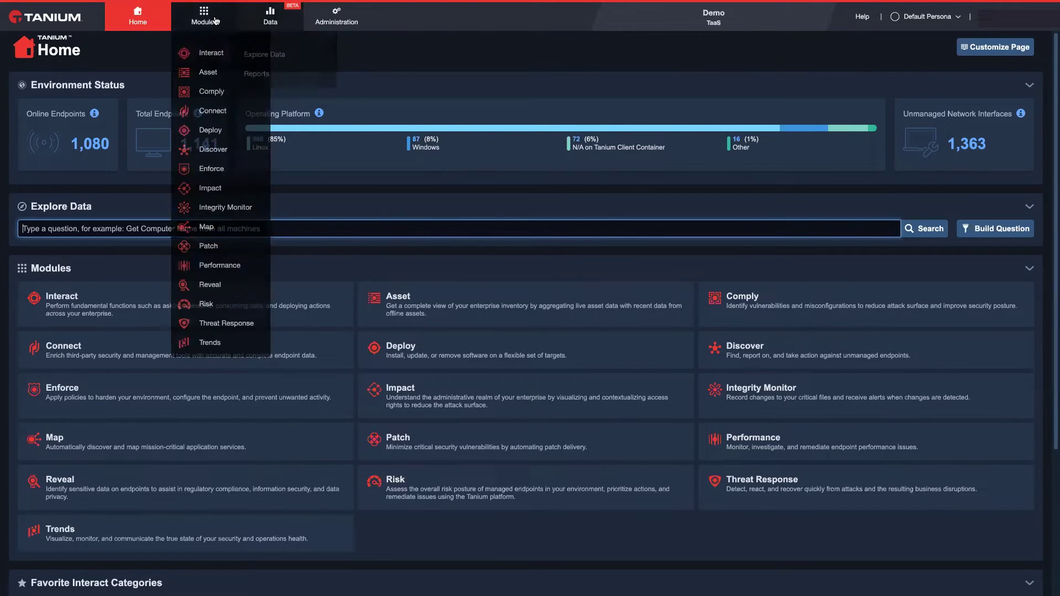
left_click(235, 322)
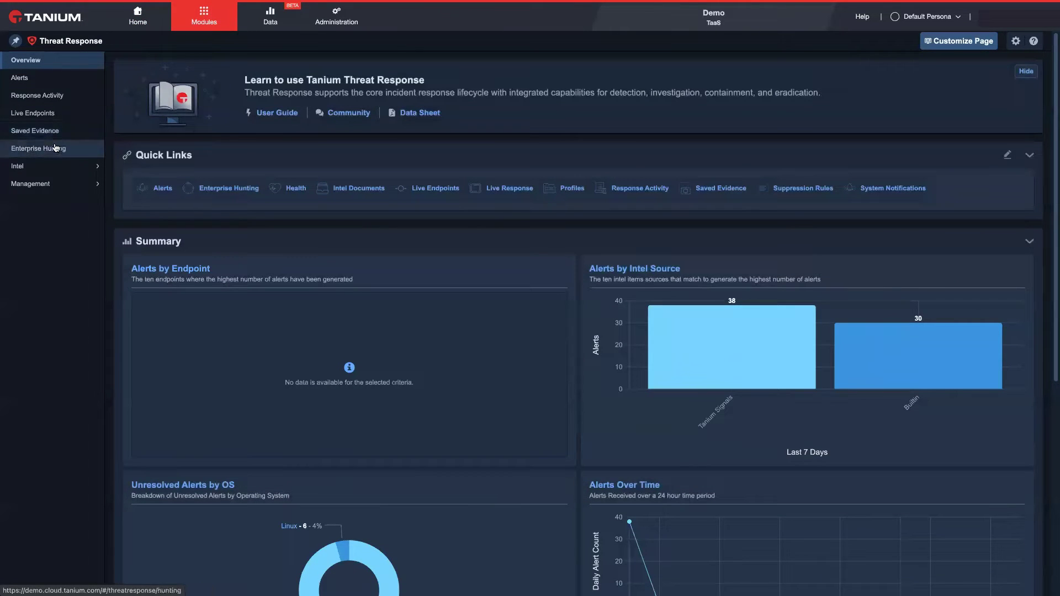
left_click(55, 148)
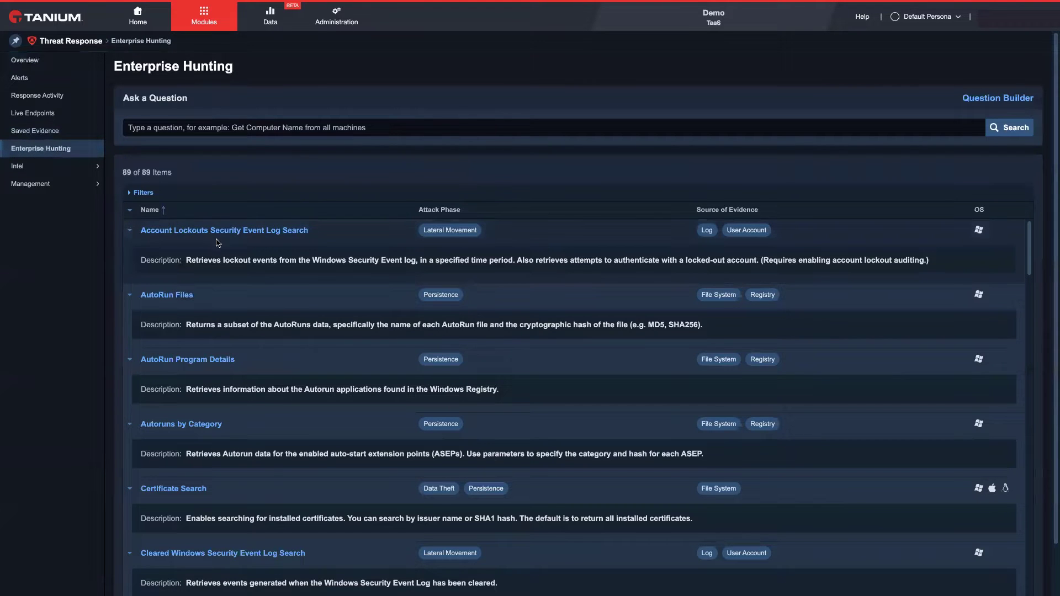
- Expand the hunting filters and review the Attack Phase and Source of Evidence options
scroll(179, 225, "down", 1)
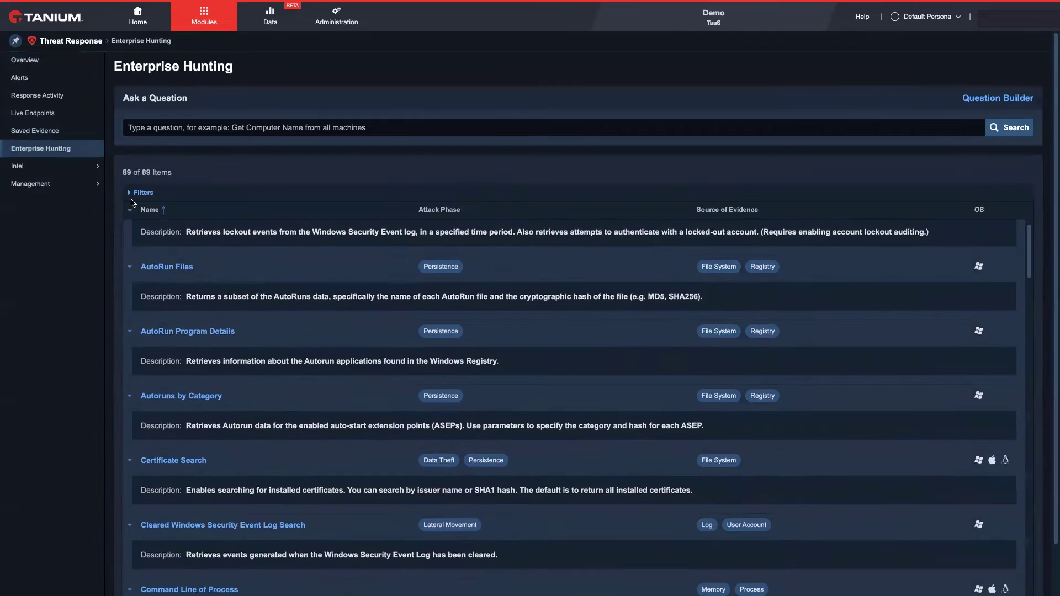
scroll(127, 199, "down", 1)
left_click(132, 185)
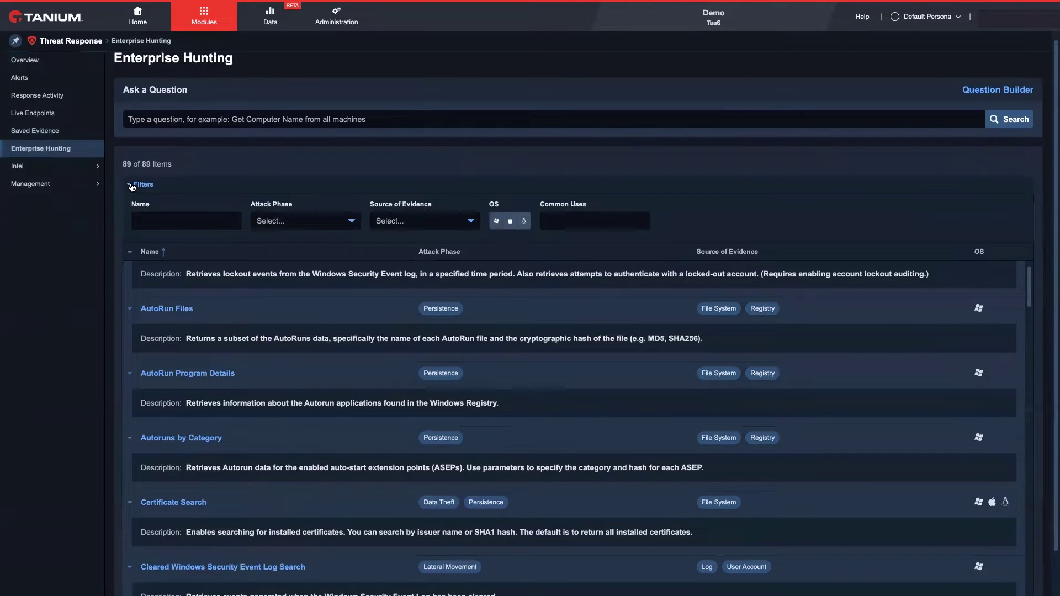
left_click(350, 229)
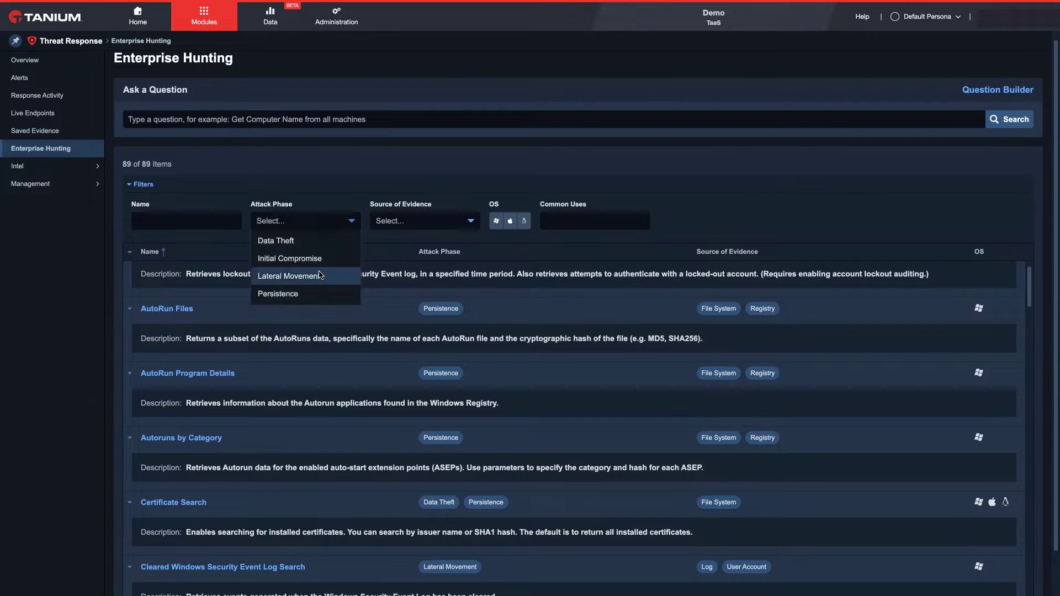
left_click(395, 222)
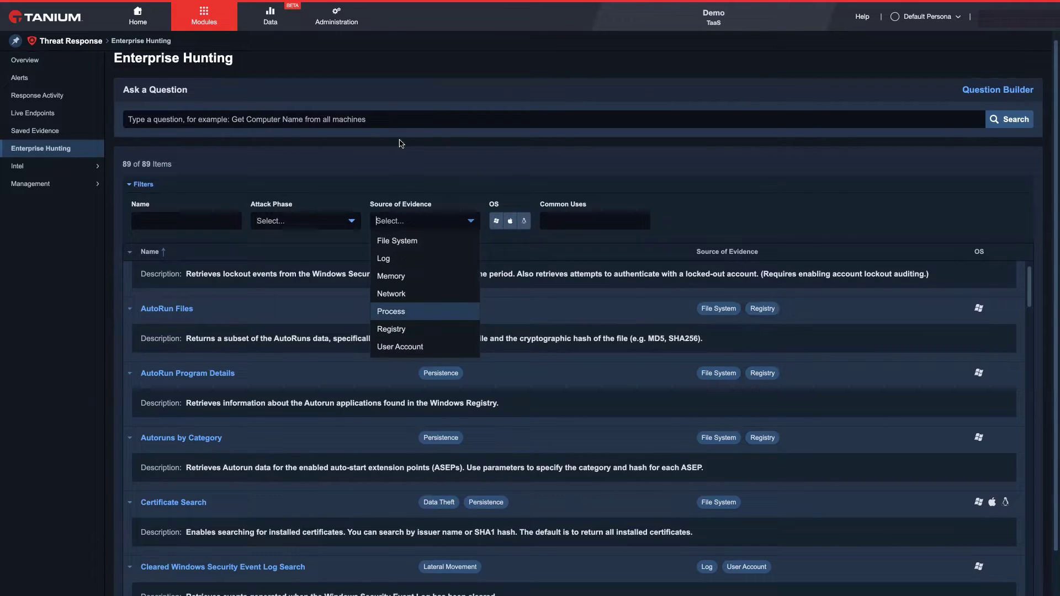
left_click(385, 121)
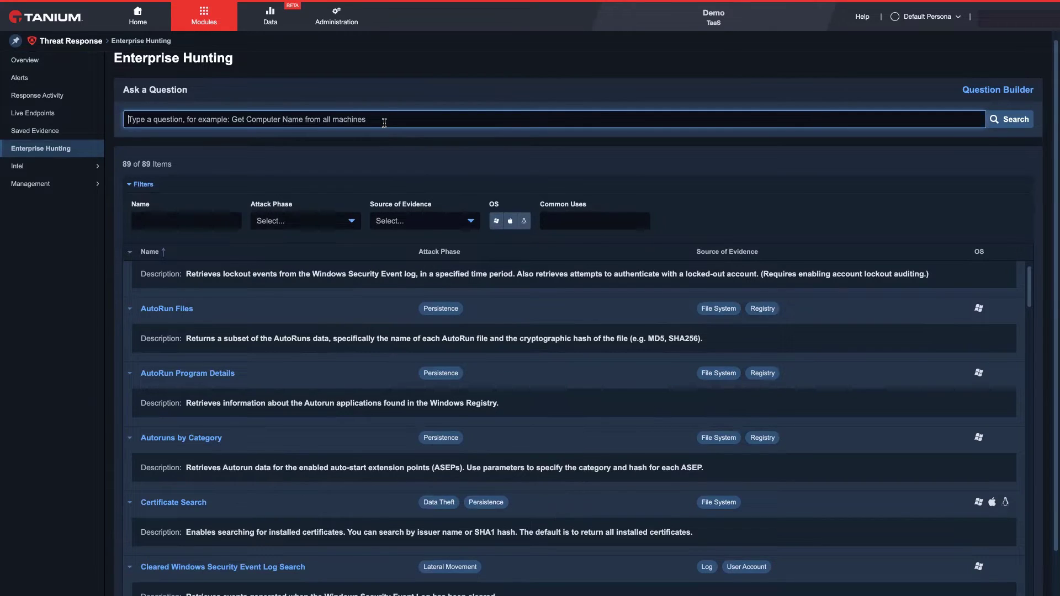
- Ask 'Get Running Processes with MD5 Hash from all machines' and view its 183 results
type("get")
left_click(303, 138)
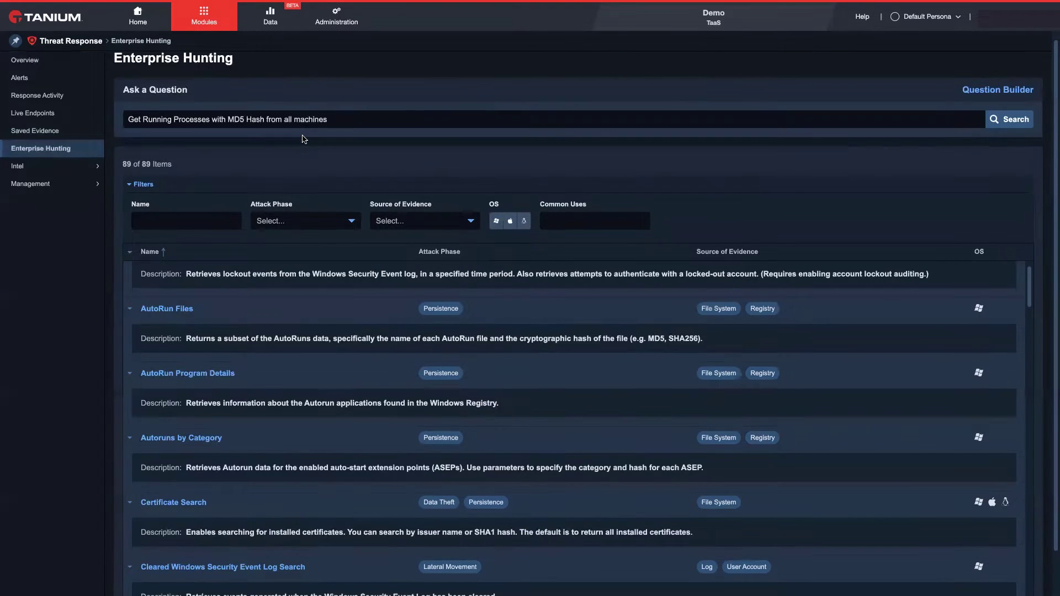
left_click(1007, 121)
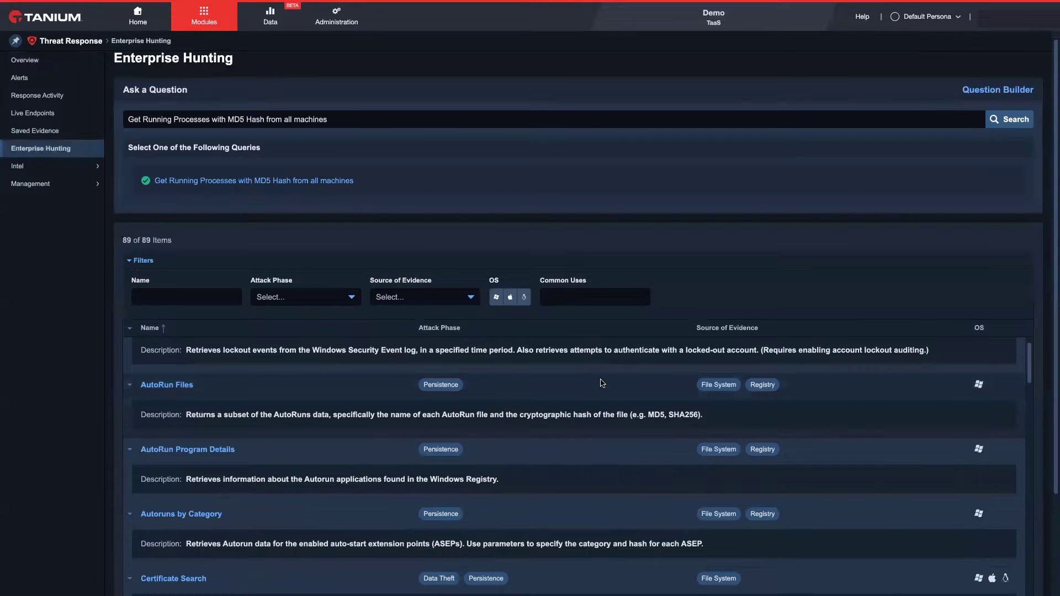
left_click(275, 181)
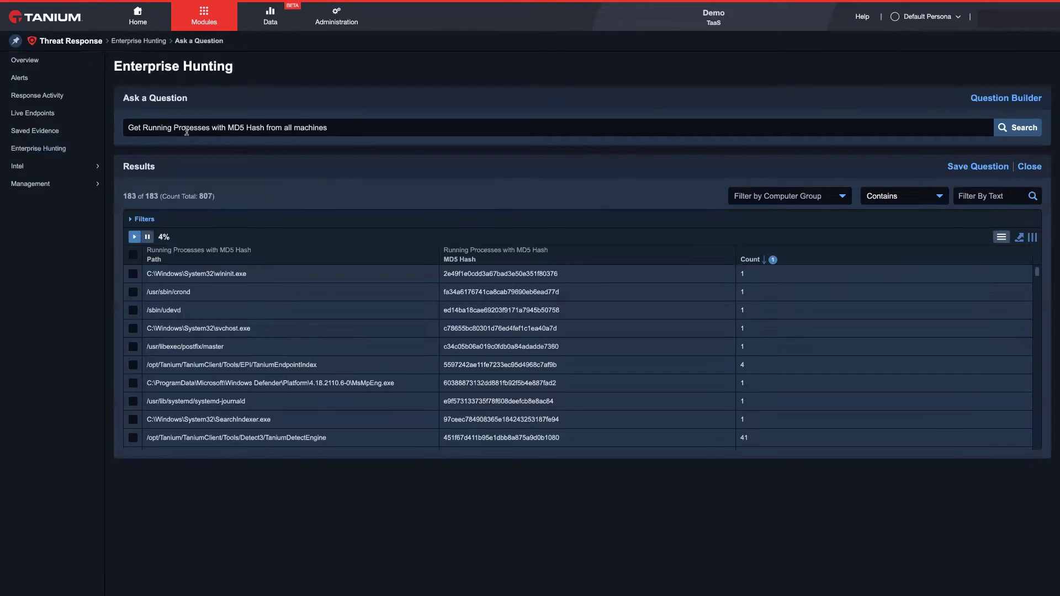
left_click(187, 128)
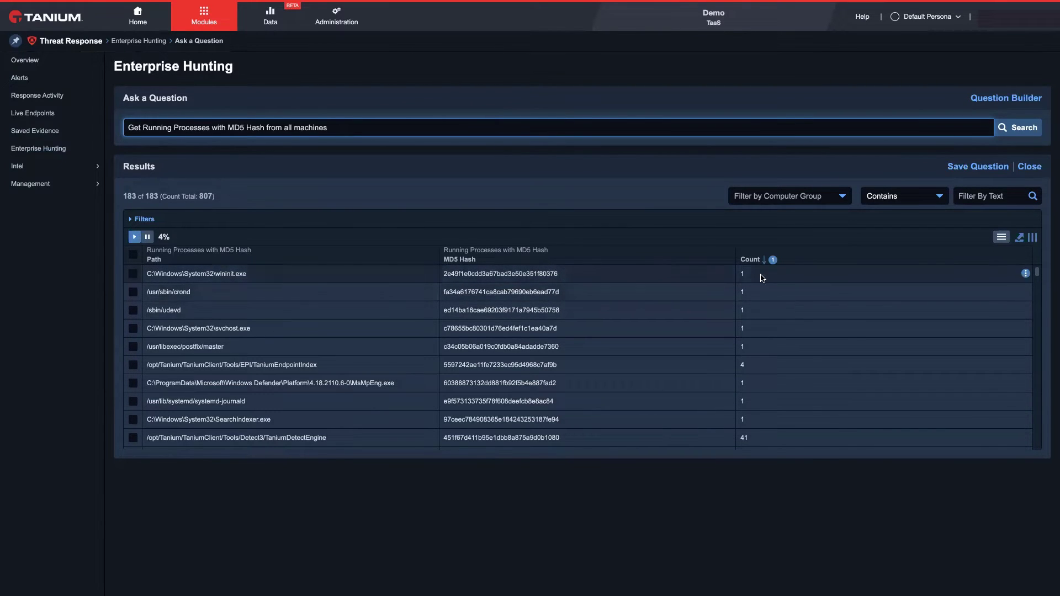
left_click(21, 82)
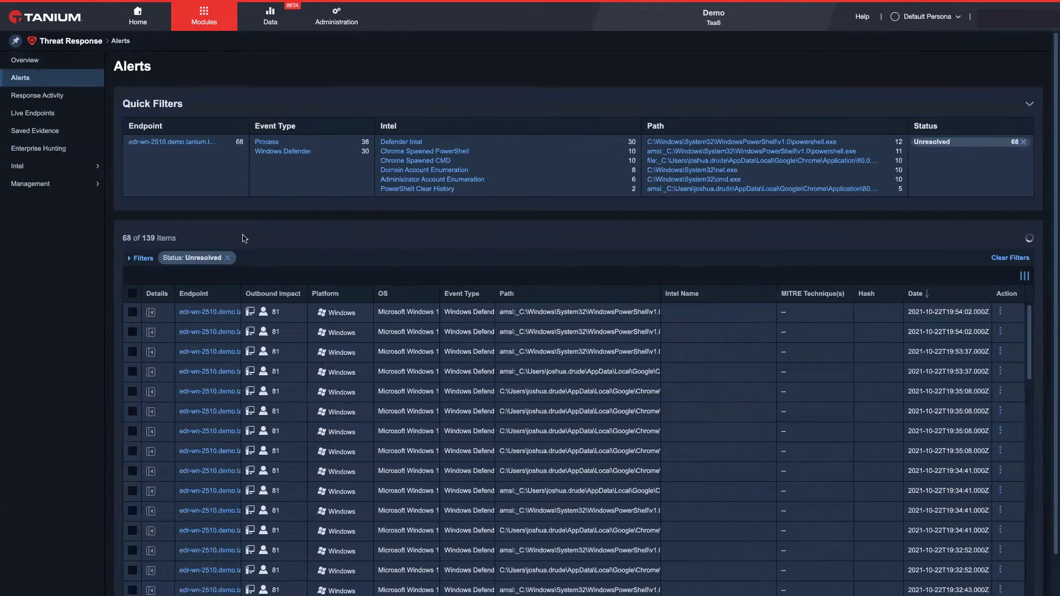
- Filter alerts to Process event type and 'Unsigned Process Creating a PowerShell Script' intel
left_click(270, 143)
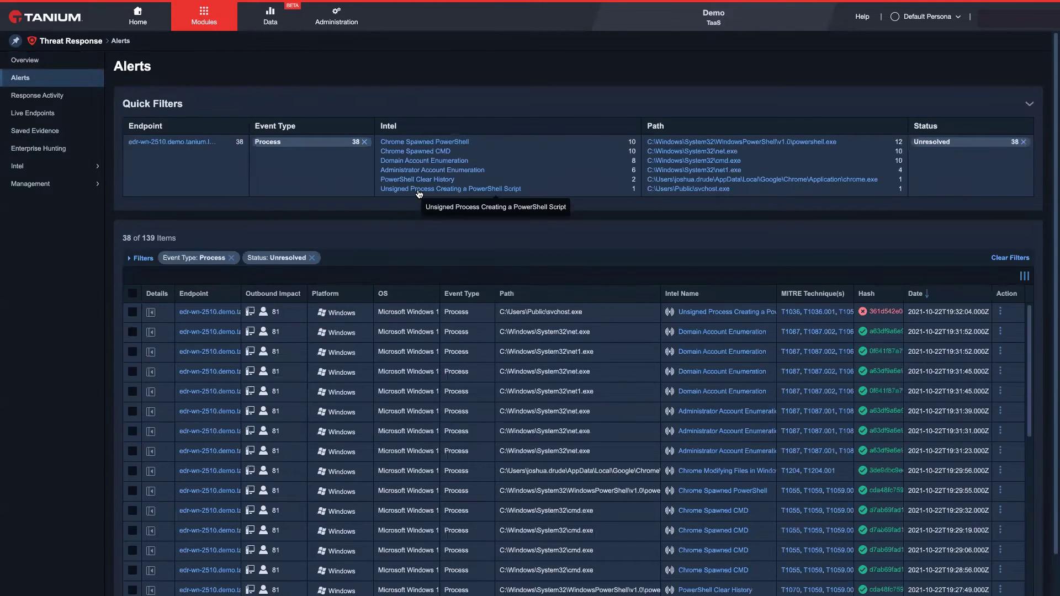
left_click(418, 189)
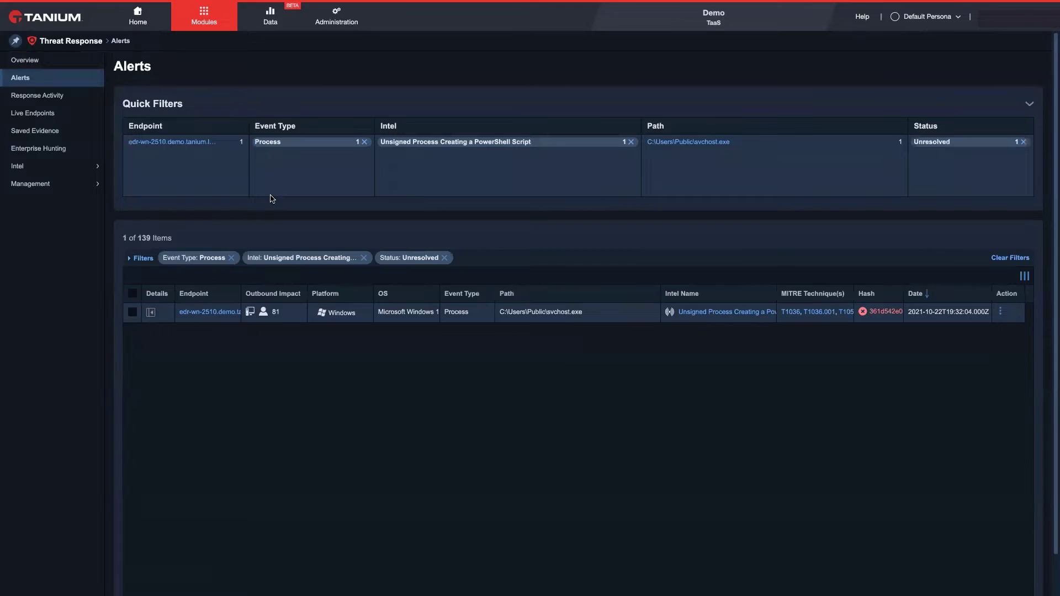
left_click(133, 259)
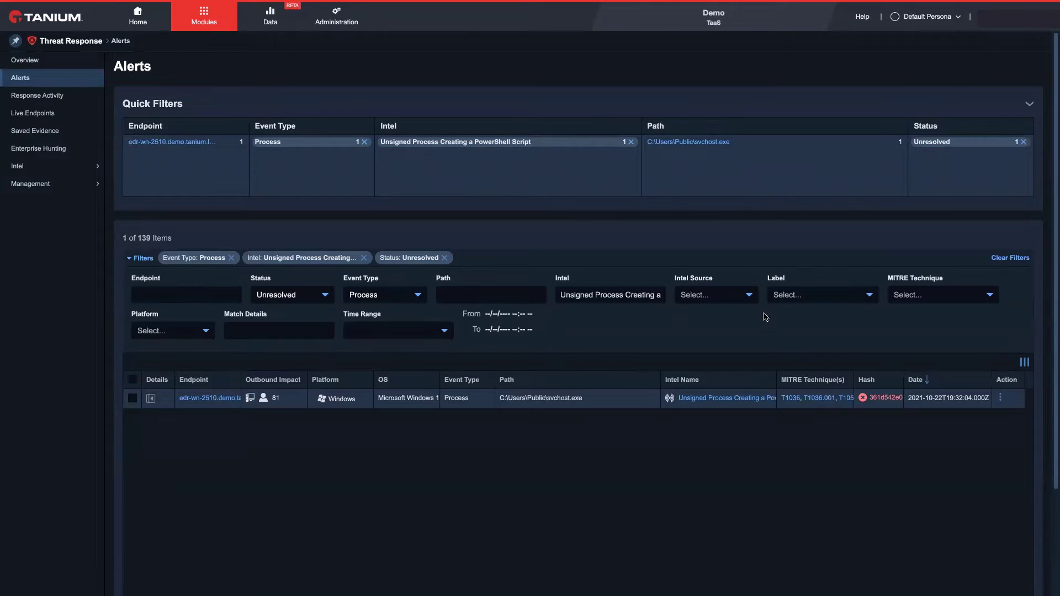
left_click(890, 293)
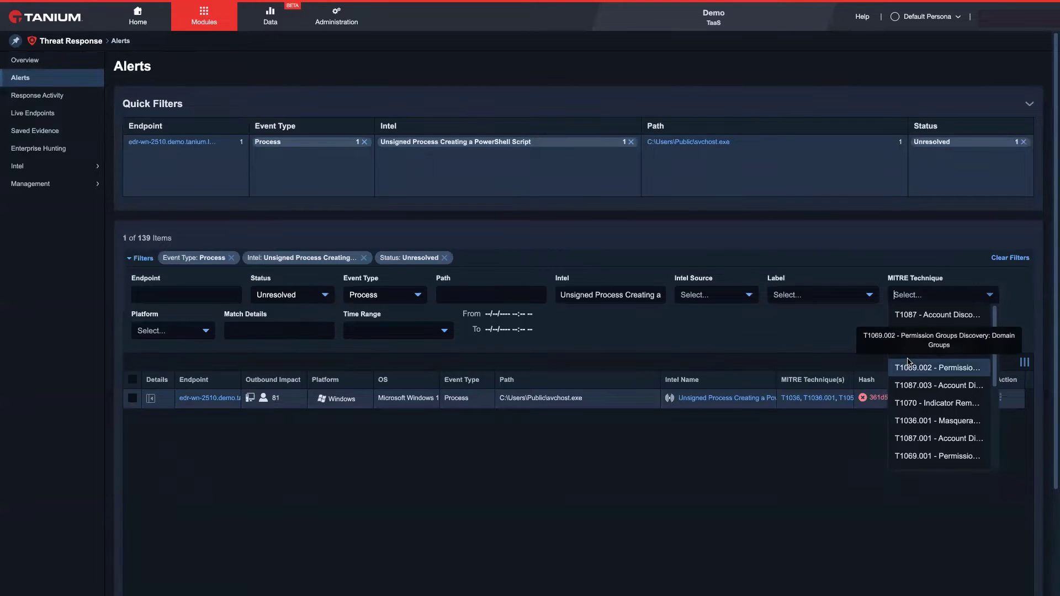
left_click(418, 297)
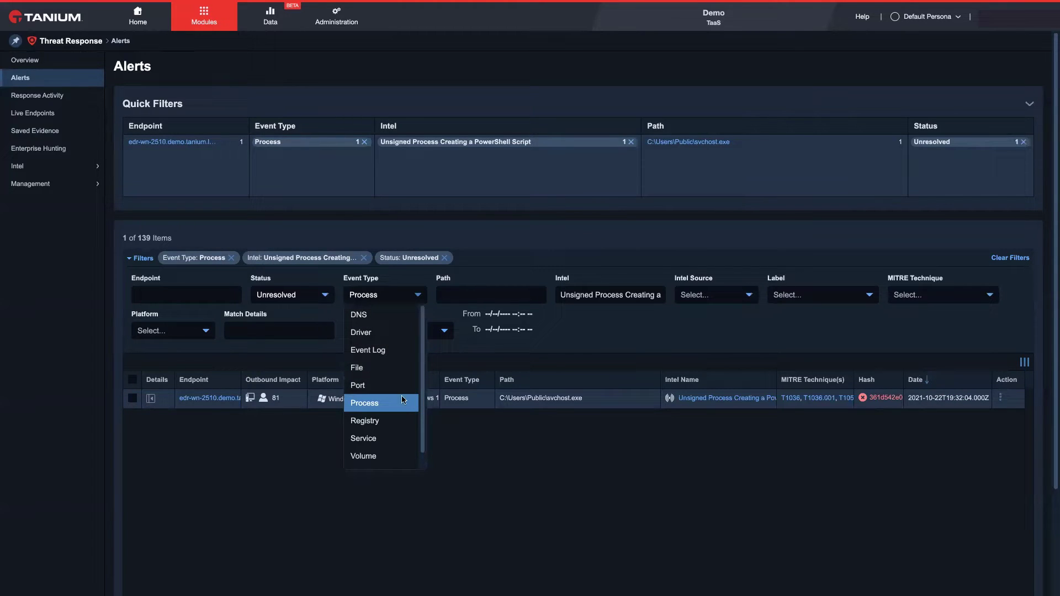
scroll(402, 429, "down", 1)
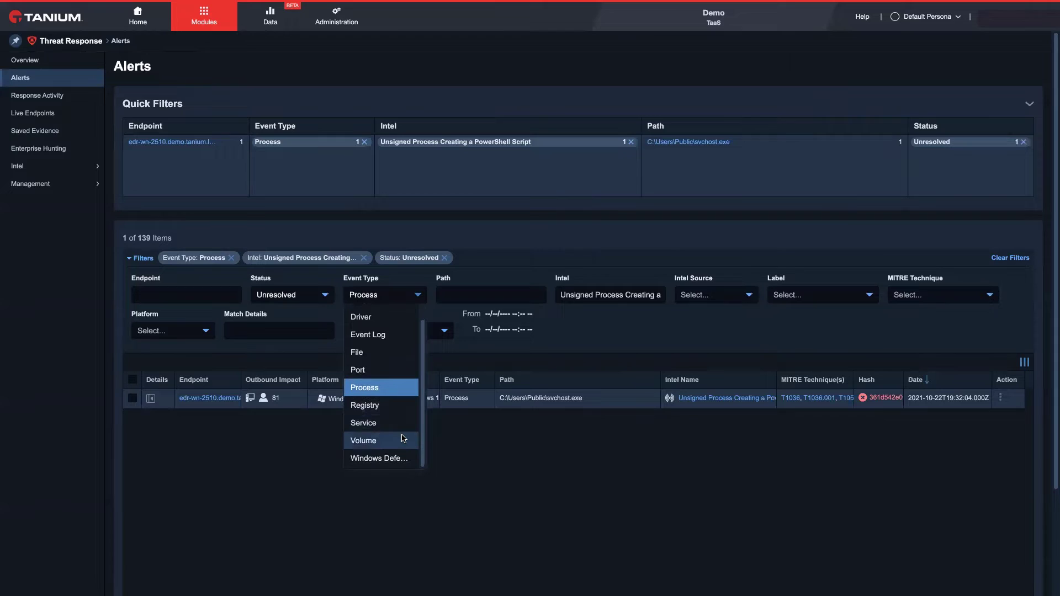
left_click(485, 484)
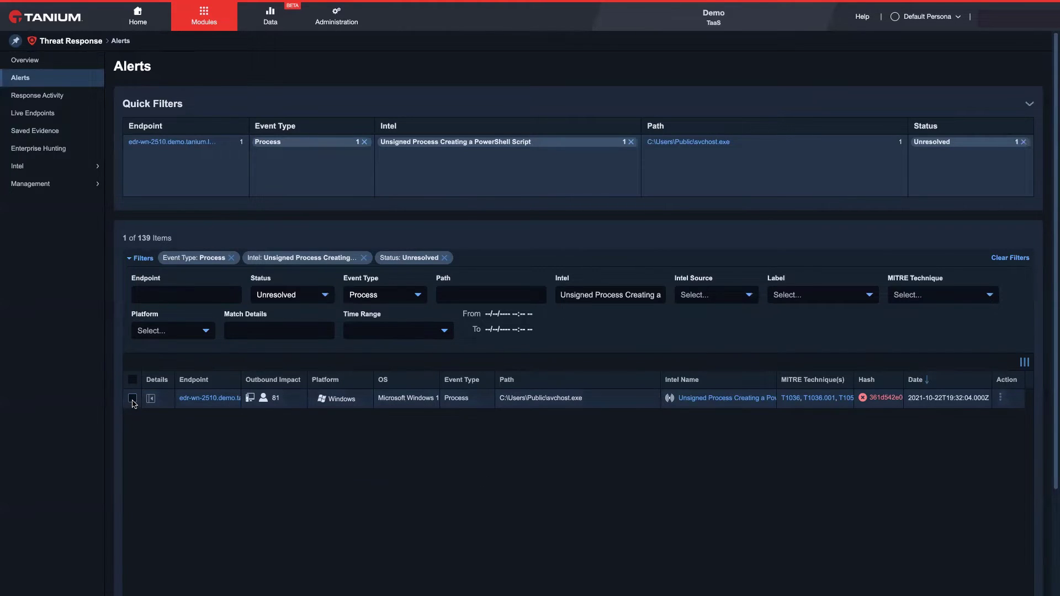
- Open the svchost.exe alert's details and highlight its malicious command line in Signal Match Information
left_click(133, 399)
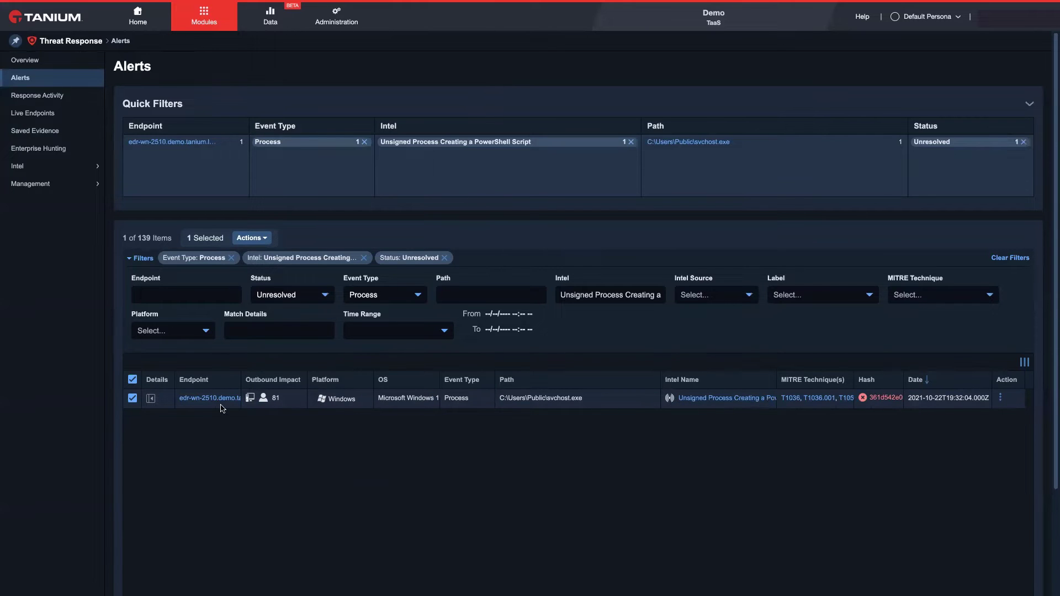
left_click(149, 399)
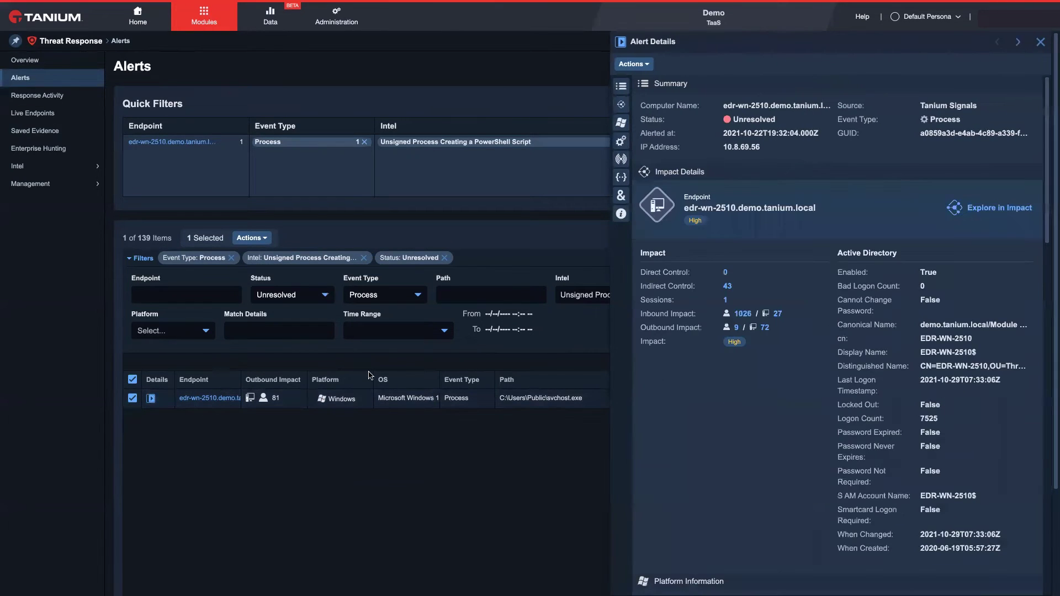
left_click(619, 160)
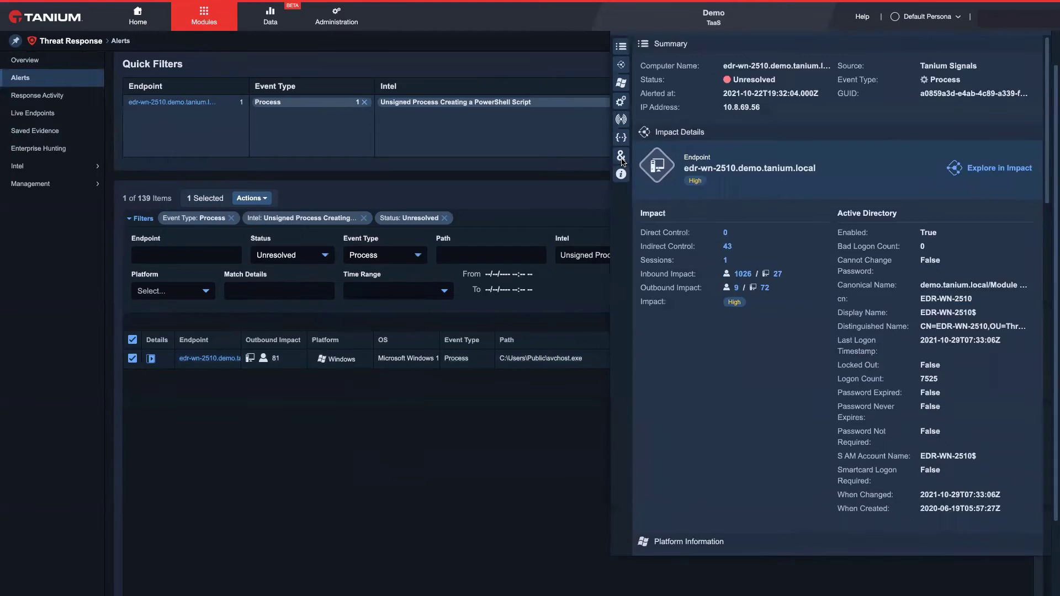
left_click_drag(653, 171, 943, 175)
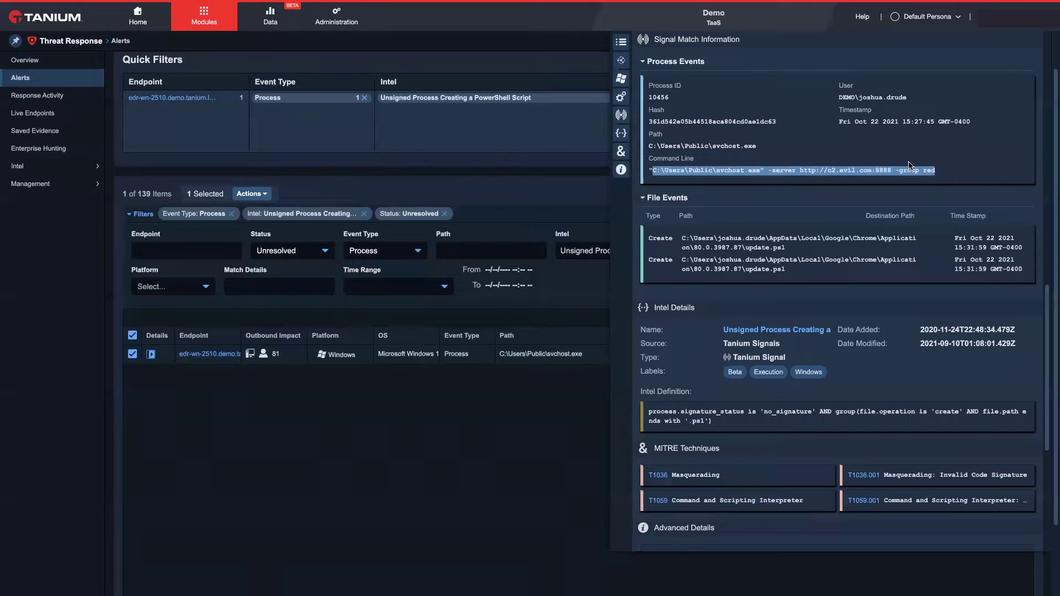
- Switch to the endpoint's Impact Details and highlight its High impact rating
left_click(621, 62)
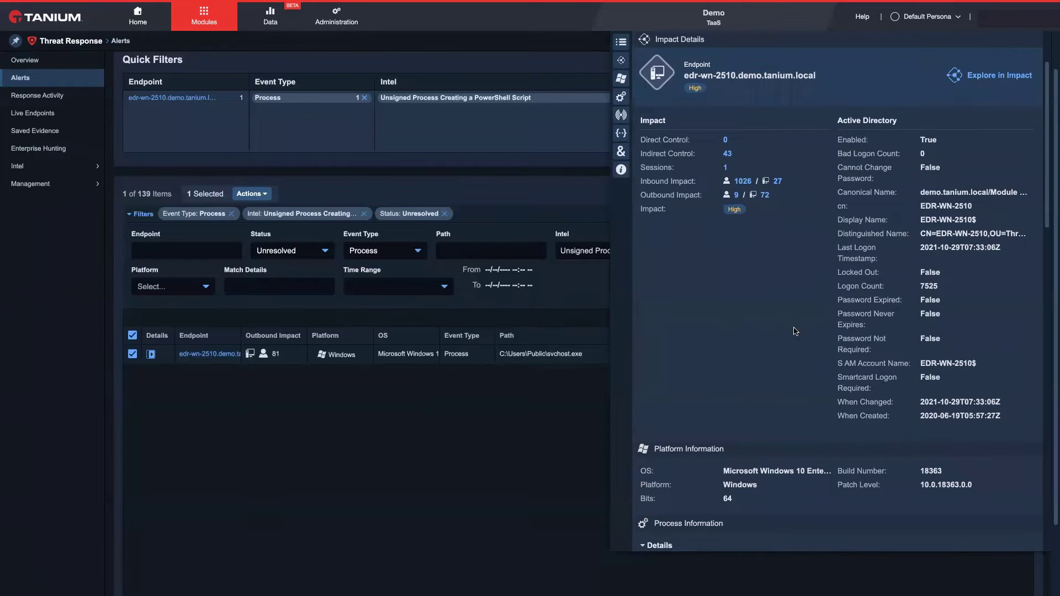
left_click_drag(921, 248, 919, 251)
double_click(696, 89)
- Review edr-wn-2510's reachable users and endpoints, showing the shortest path to the first user
left_click(696, 124)
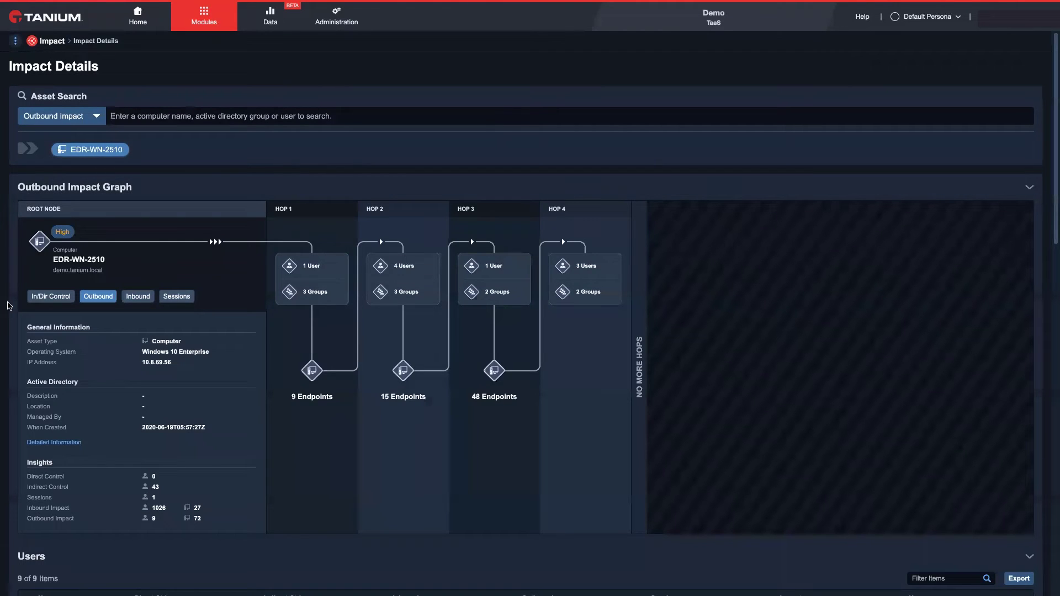
scroll(232, 398, "down", 4)
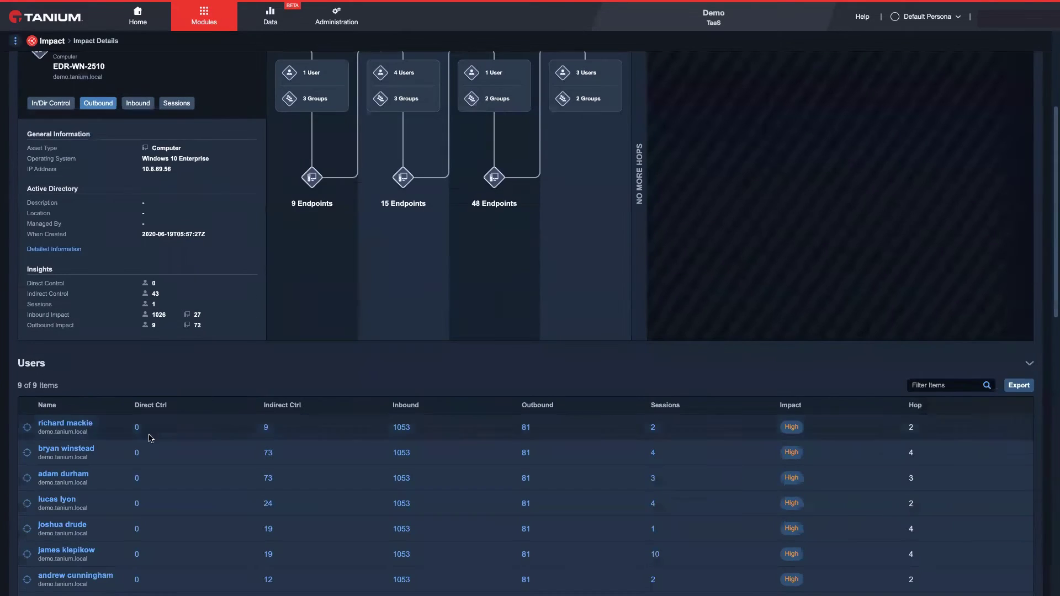
left_click(27, 428)
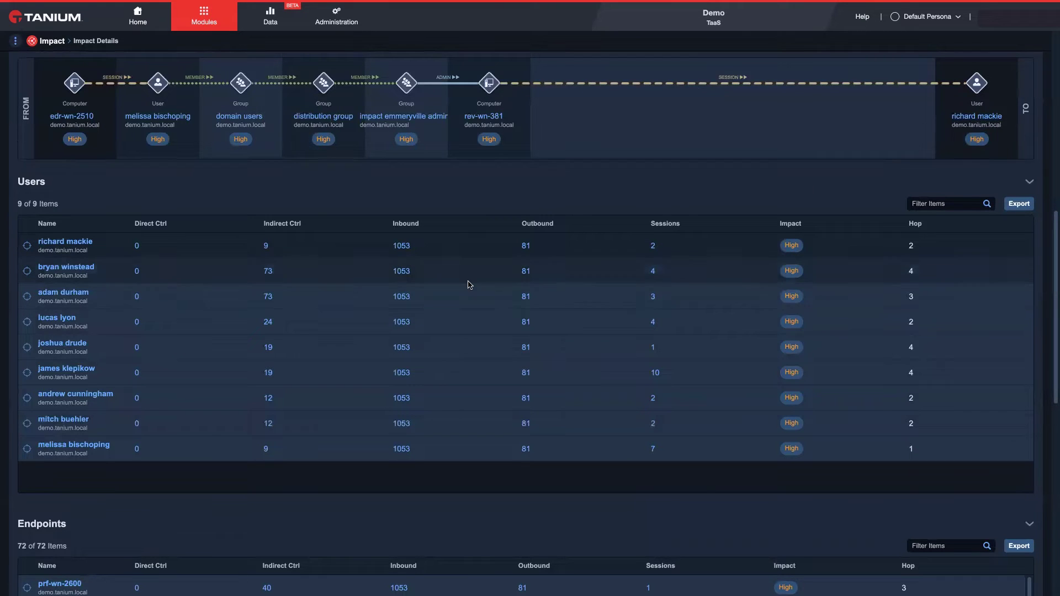
scroll(259, 279, "down", 3)
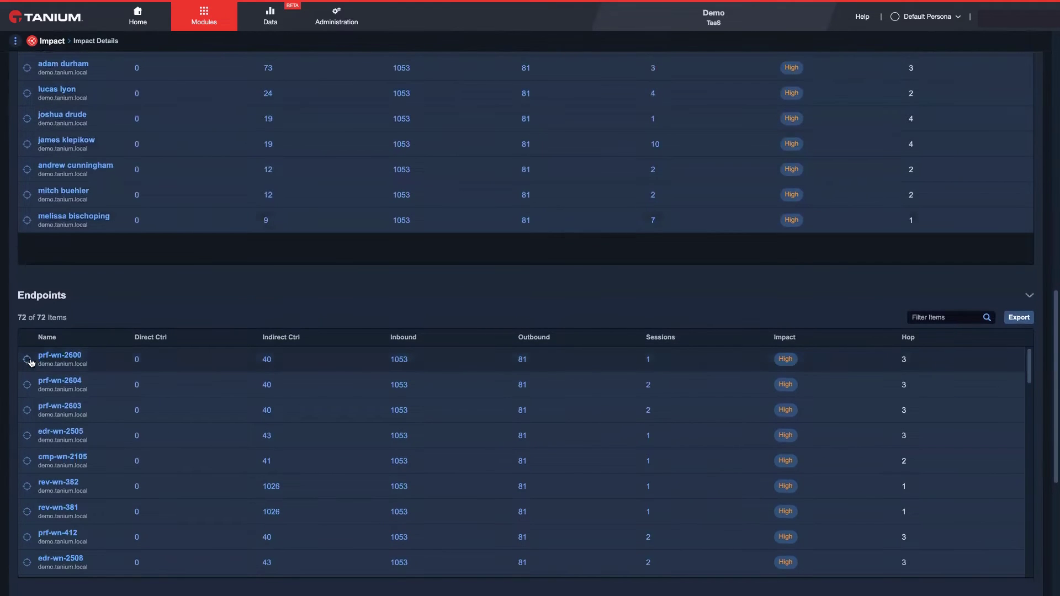
scroll(31, 362, "down", 1)
scroll(32, 363, "up", 4)
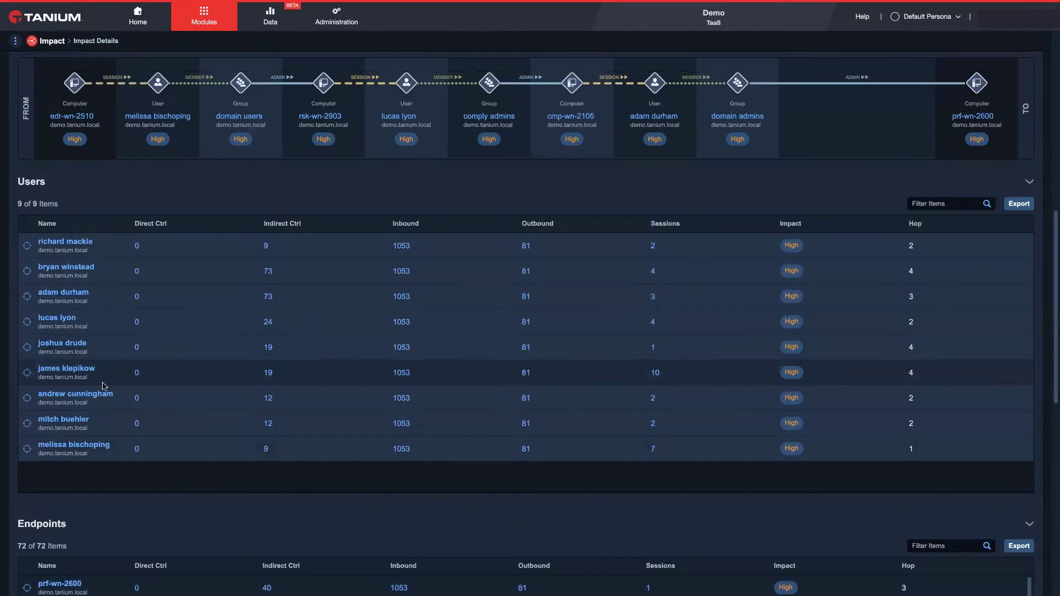
scroll(150, 399, "down", 7)
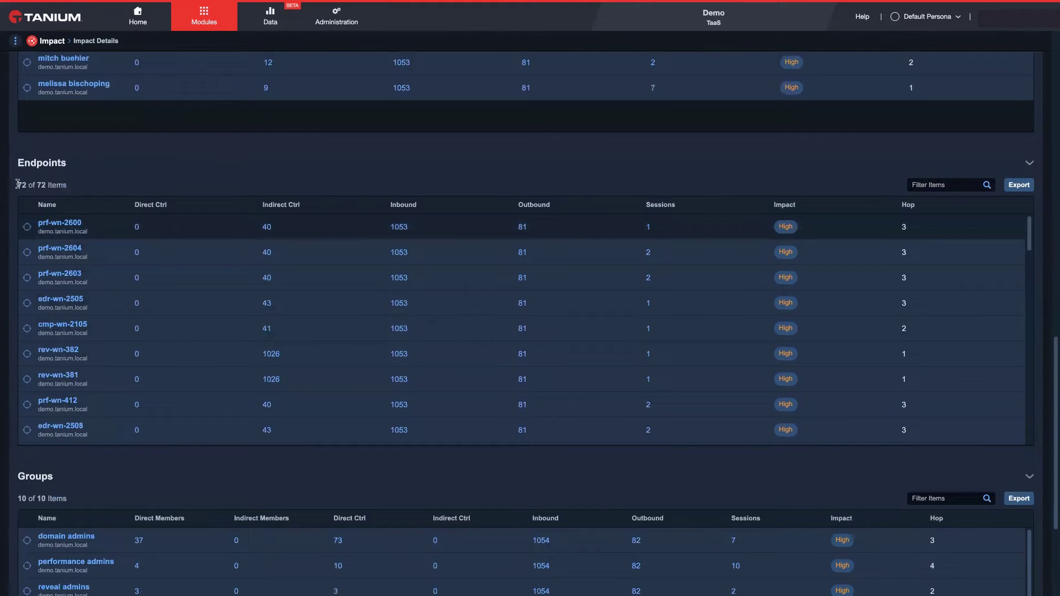
left_click_drag(18, 185, 66, 185)
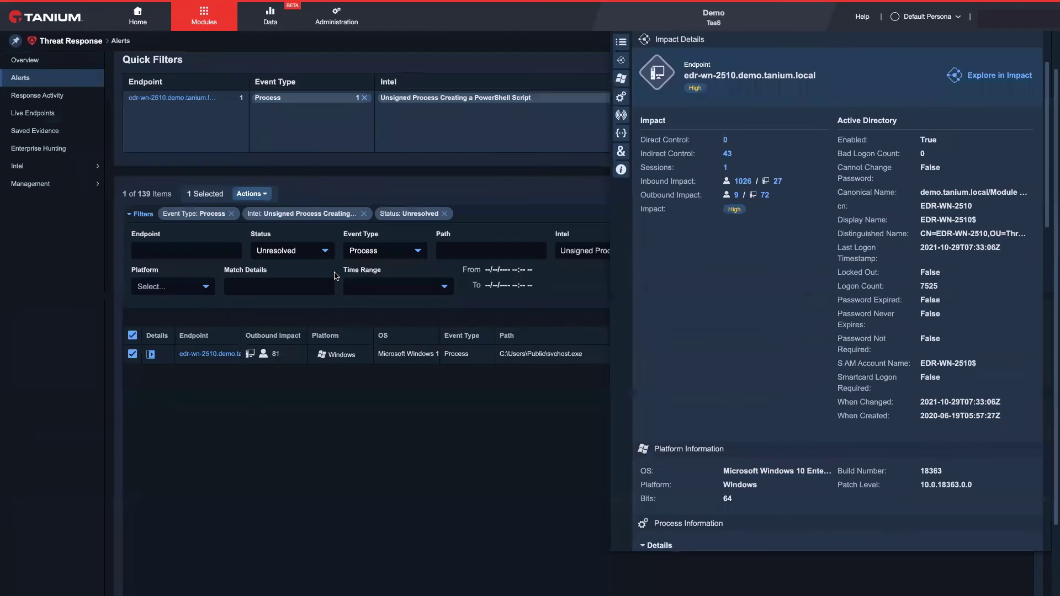
- Close Impact Details, review the Quarantine dialog for edr-wn-2510, and cancel it
left_click(151, 354)
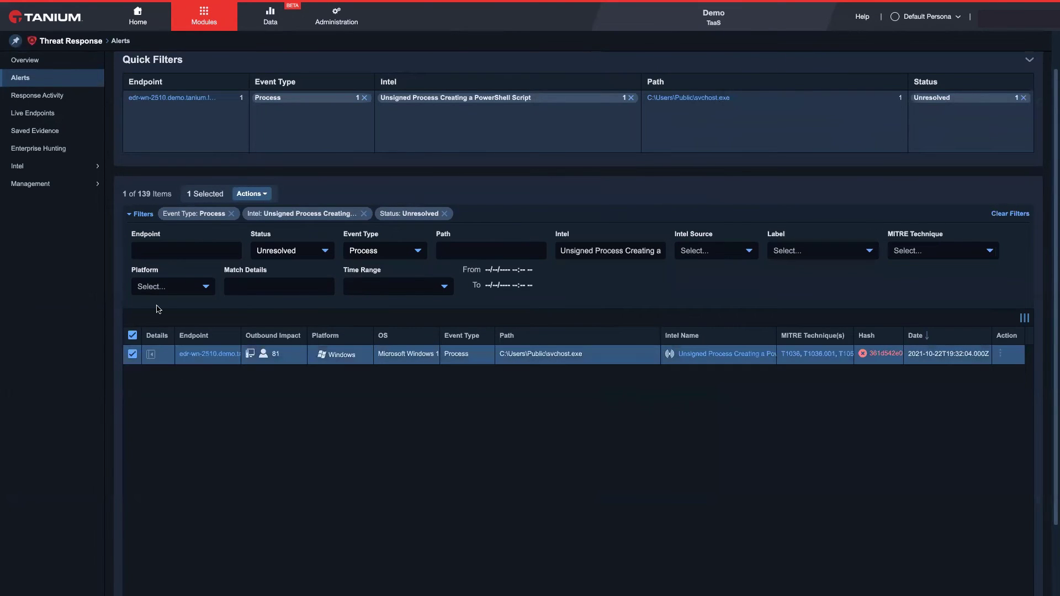
left_click(249, 194)
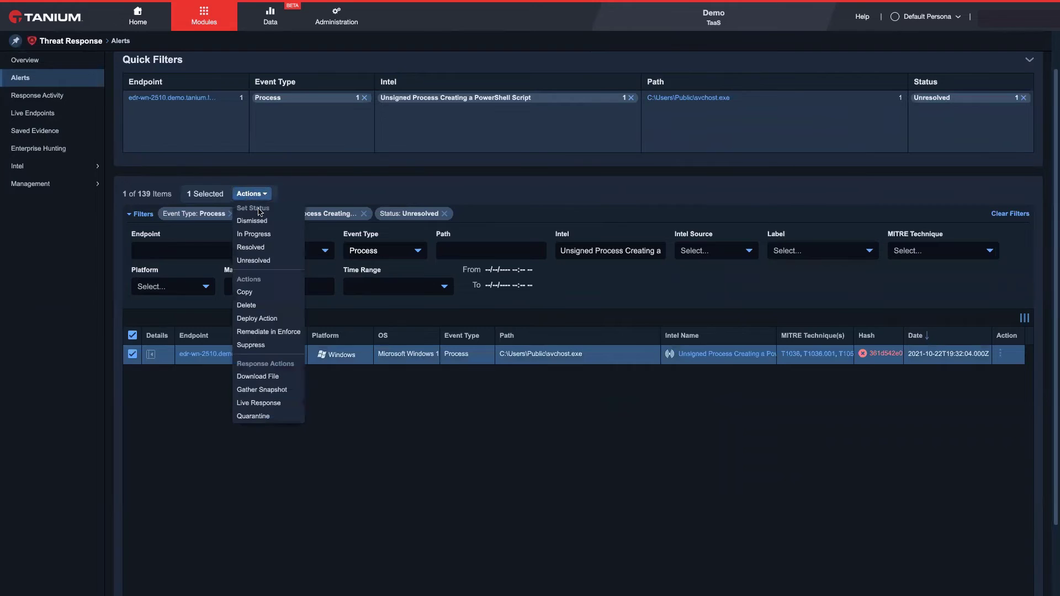
left_click(245, 417)
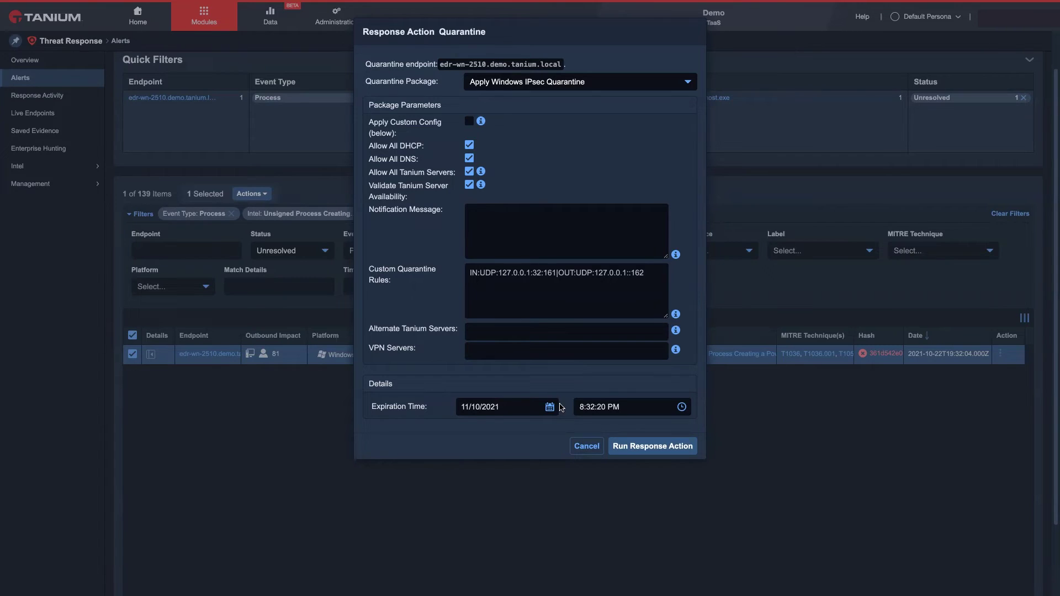
left_click(581, 448)
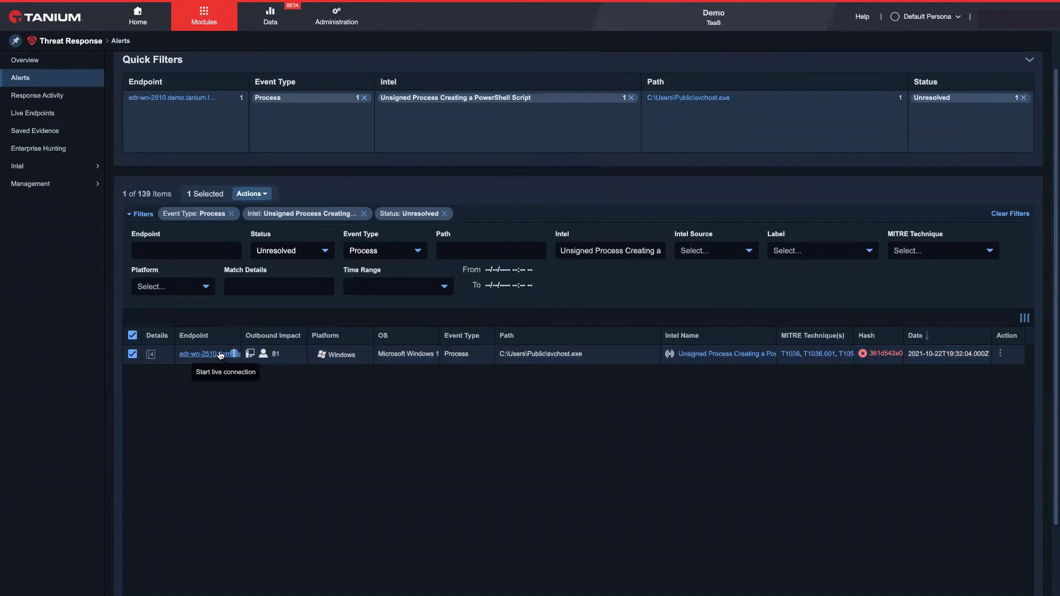
left_click(220, 356)
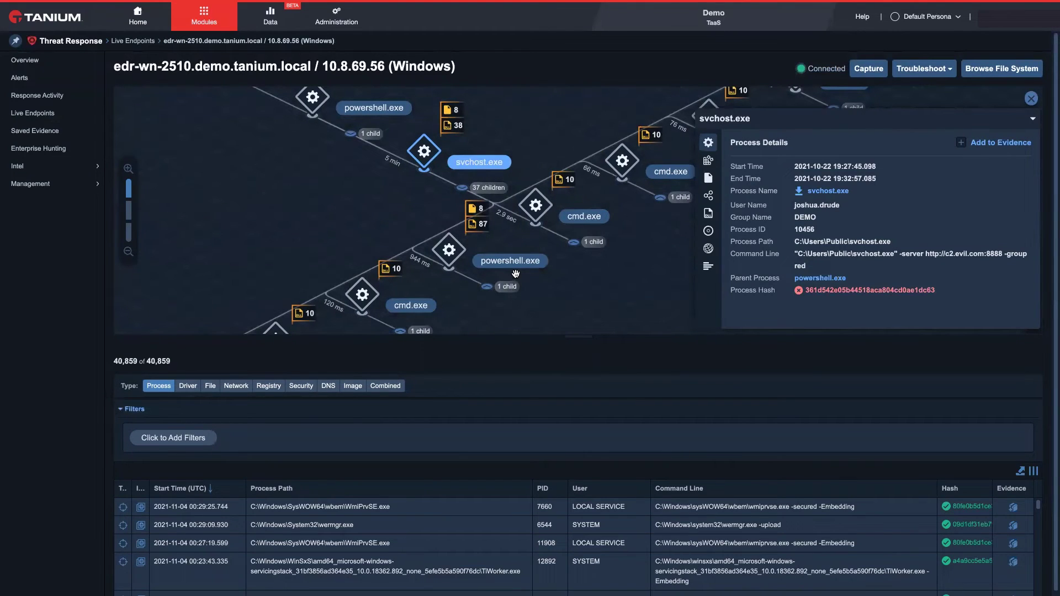
left_click_drag(431, 204, 348, 186)
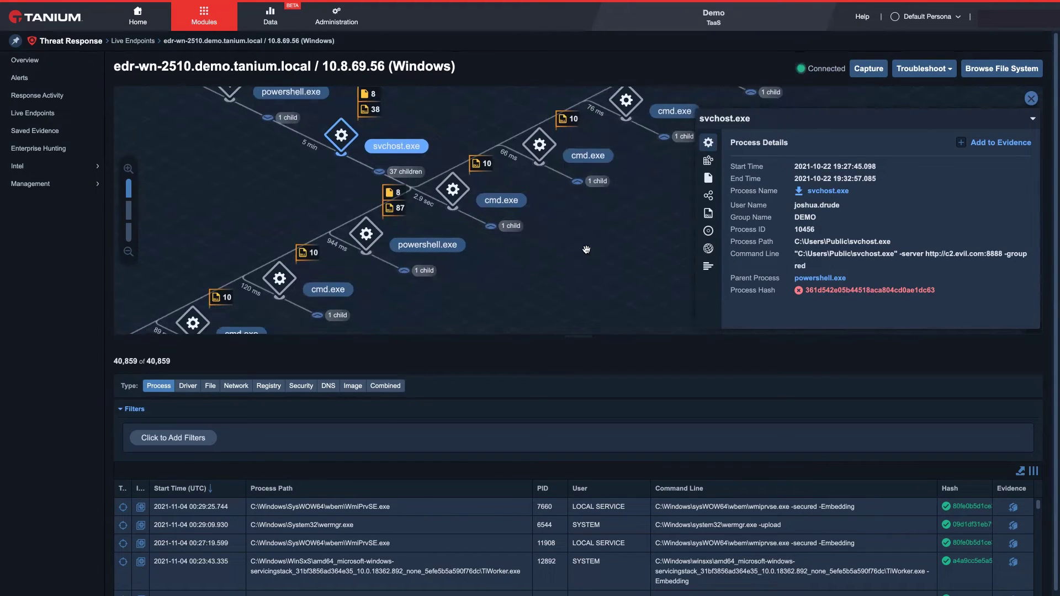
left_click(180, 387)
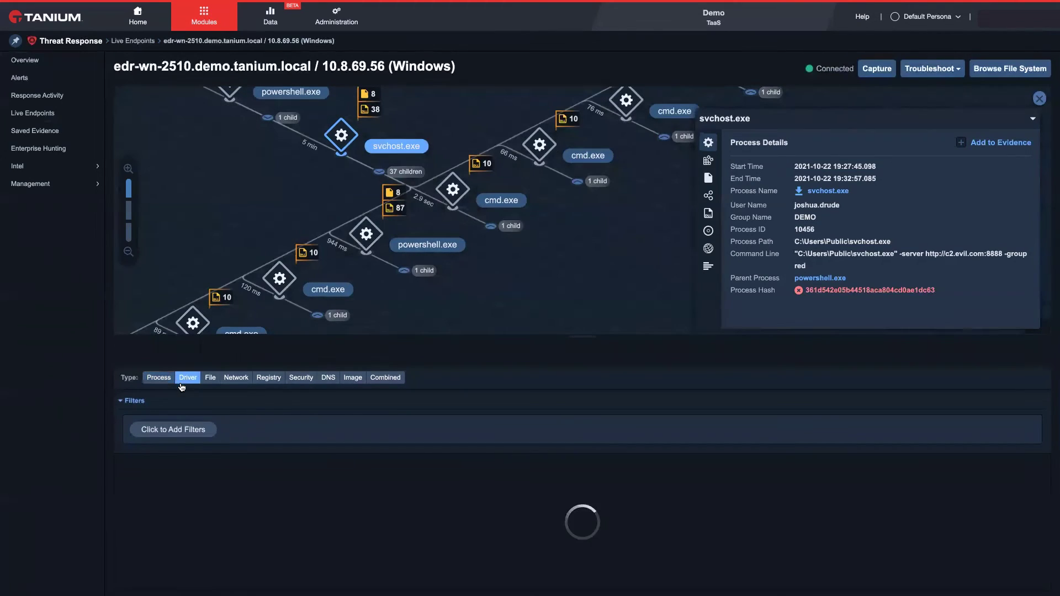
left_click(210, 380)
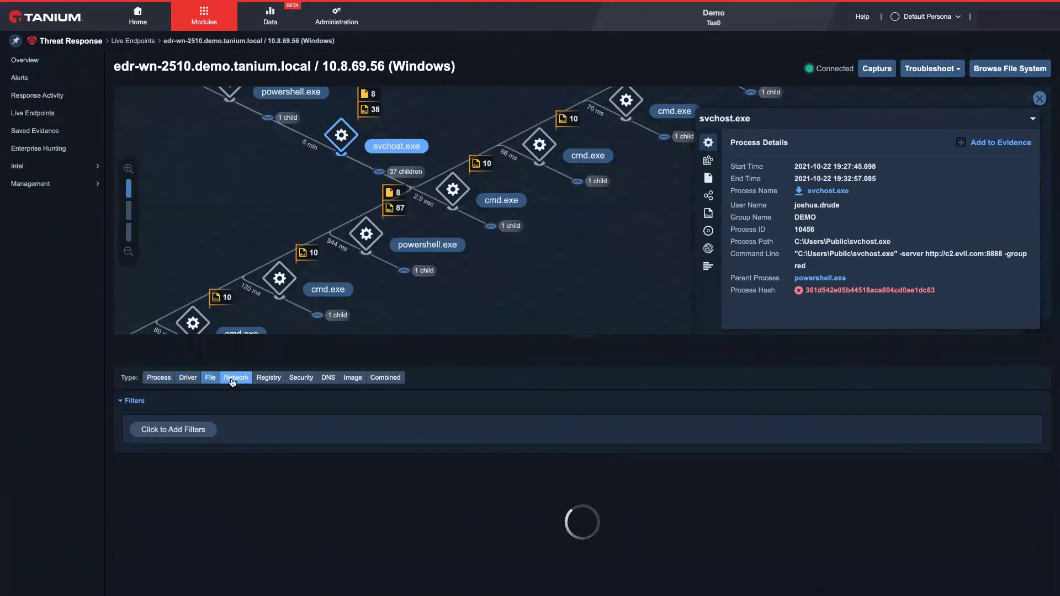
left_click(236, 380)
left_click(268, 380)
left_click(301, 380)
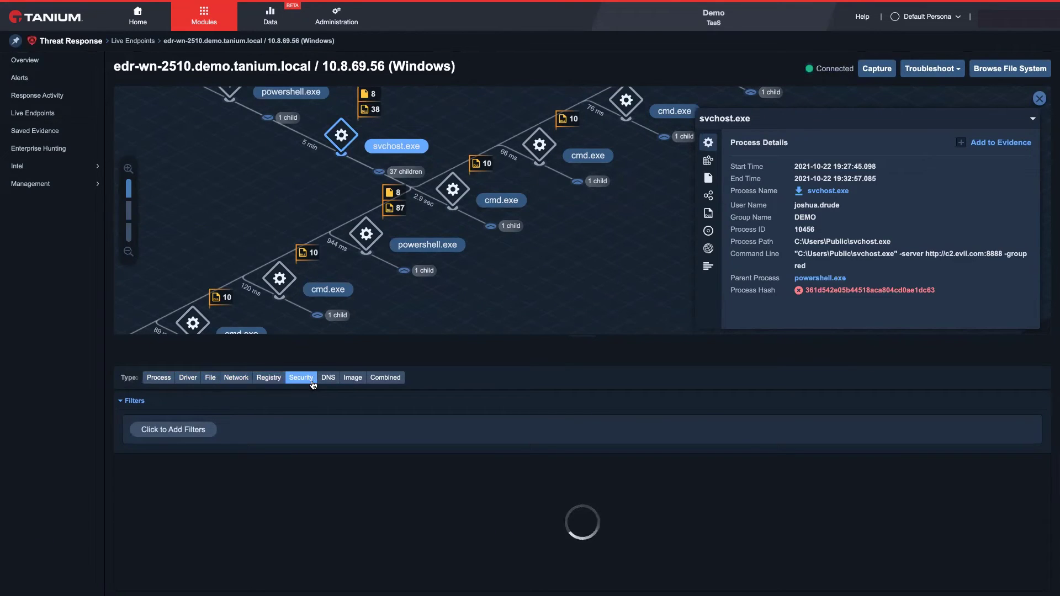
left_click(328, 380)
left_click(352, 380)
left_click(383, 385)
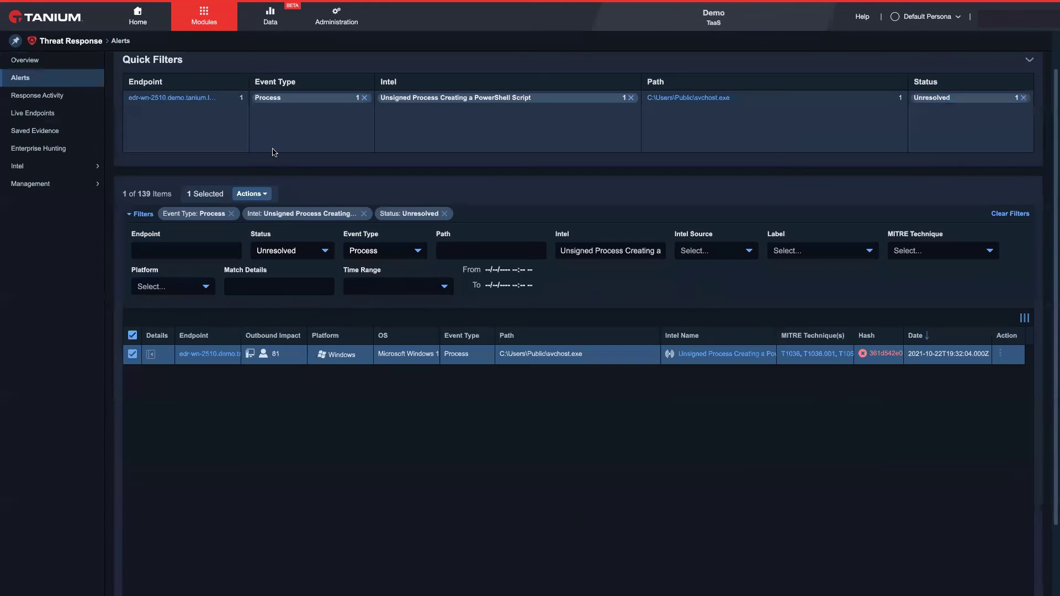
left_click(254, 194)
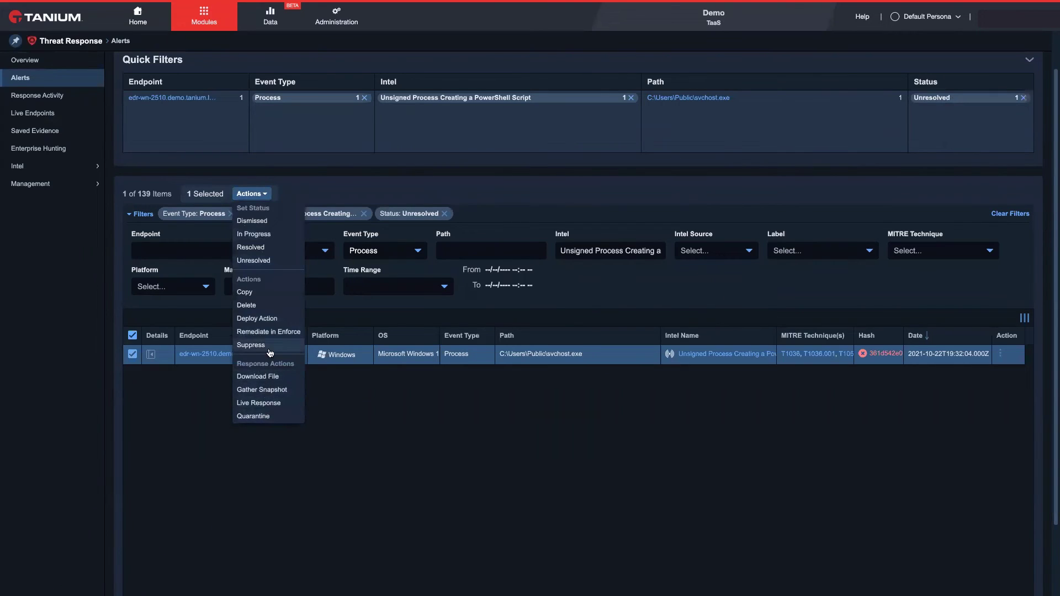
left_click(269, 332)
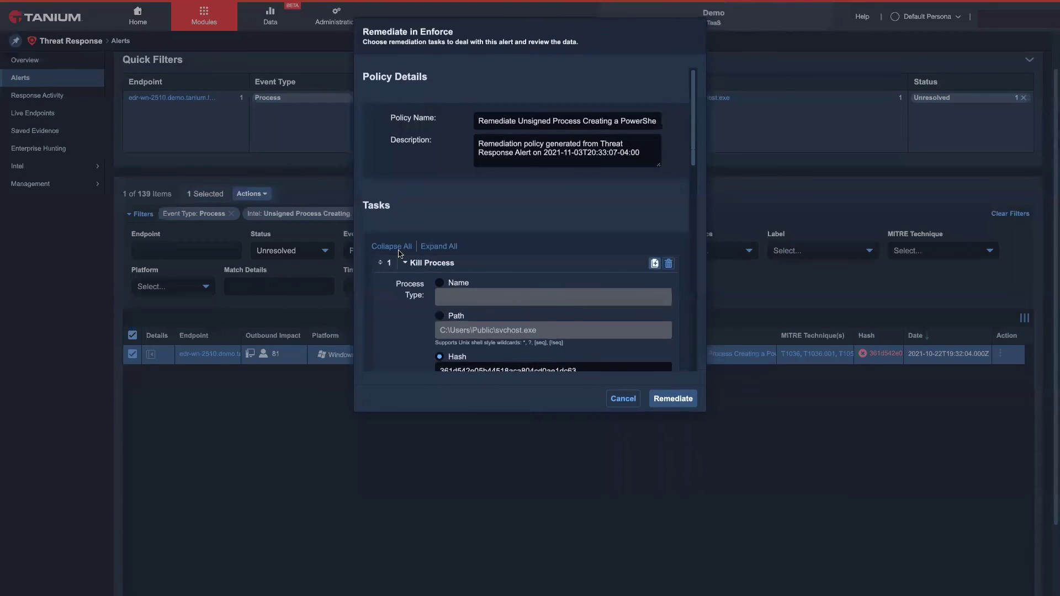
left_click(401, 246)
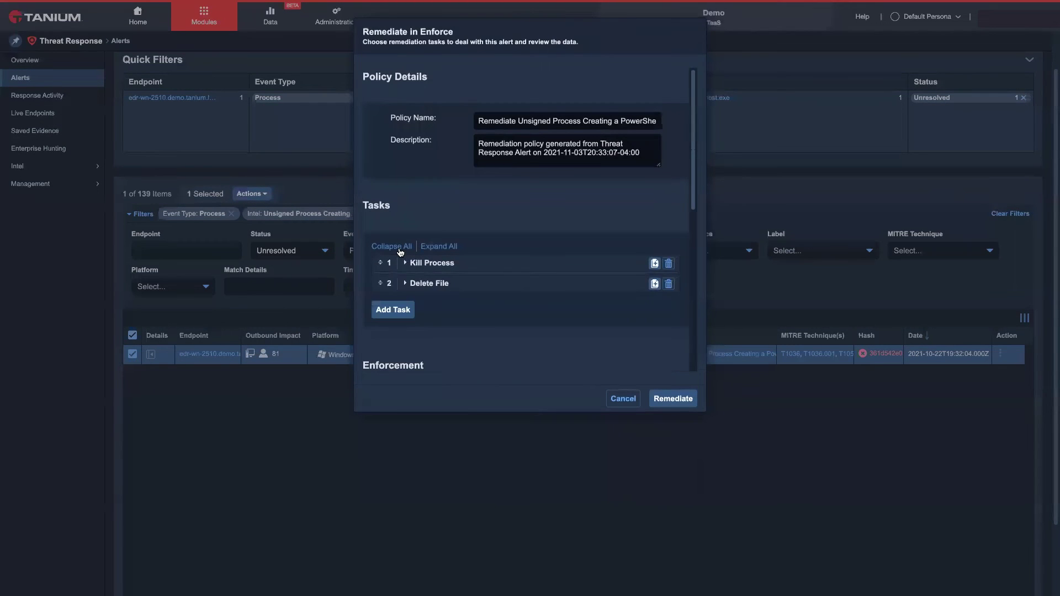
left_click(394, 312)
scroll(448, 373, "down", 3)
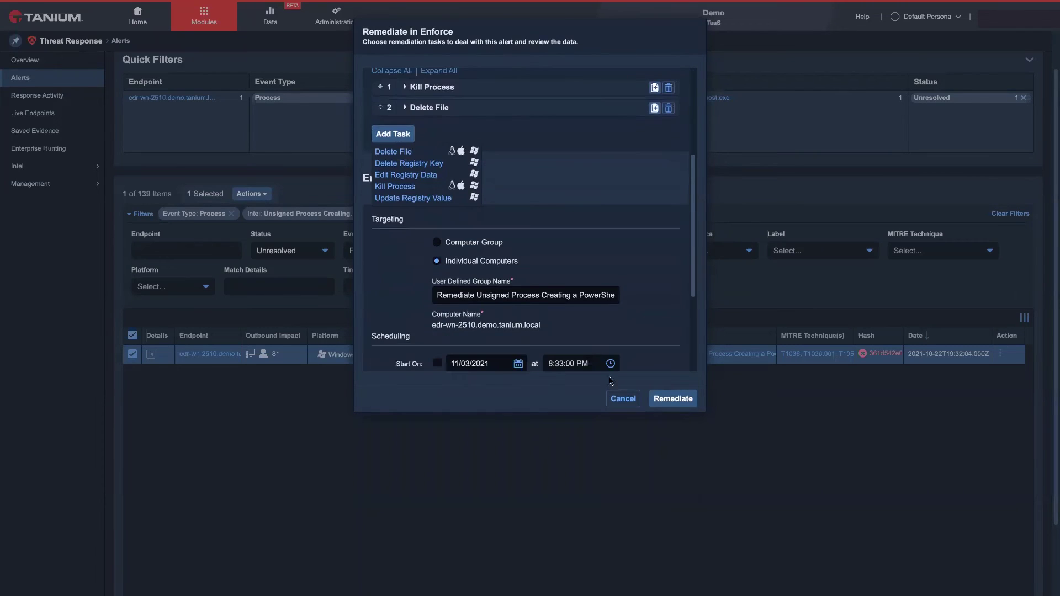
left_click(618, 398)
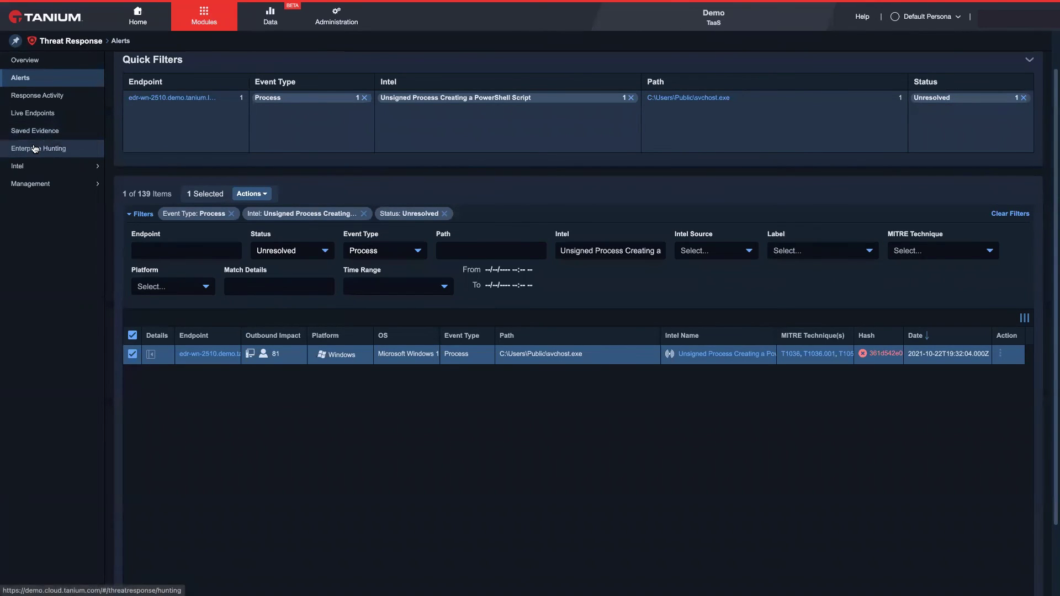
- Scroll through the 89 prebuilt hunting questions in Enterprise Hunting
left_click(34, 149)
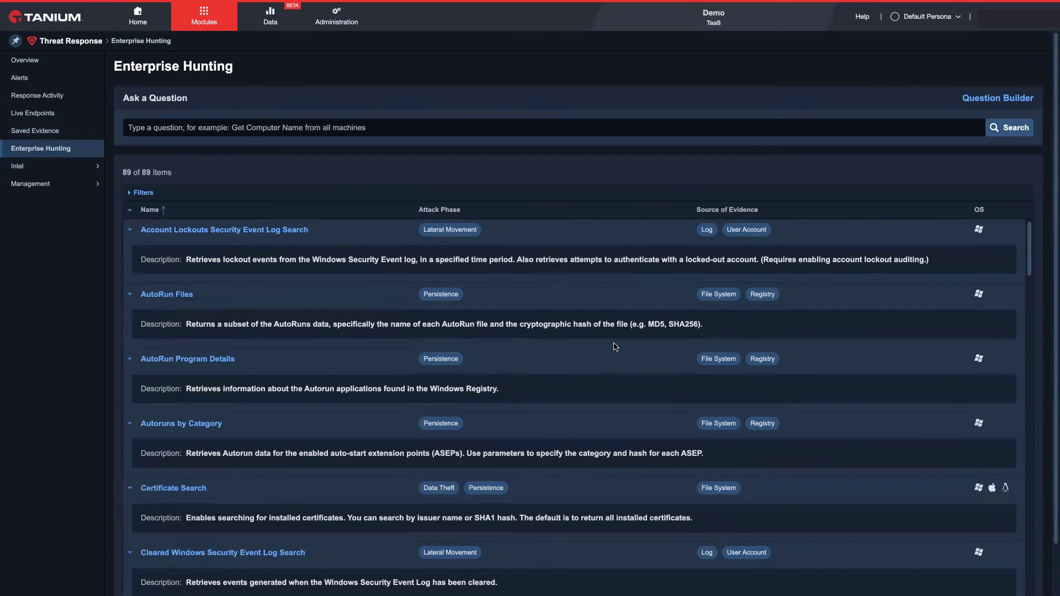
scroll(615, 349, "down", 1)
scroll(614, 351, "down", 1)
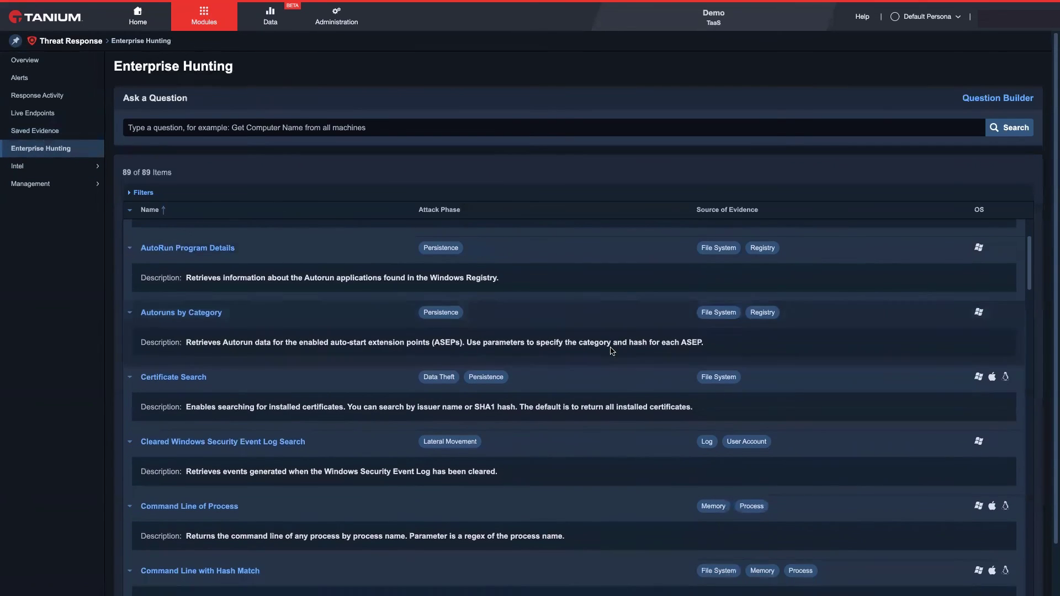
scroll(612, 352, "down", 2)
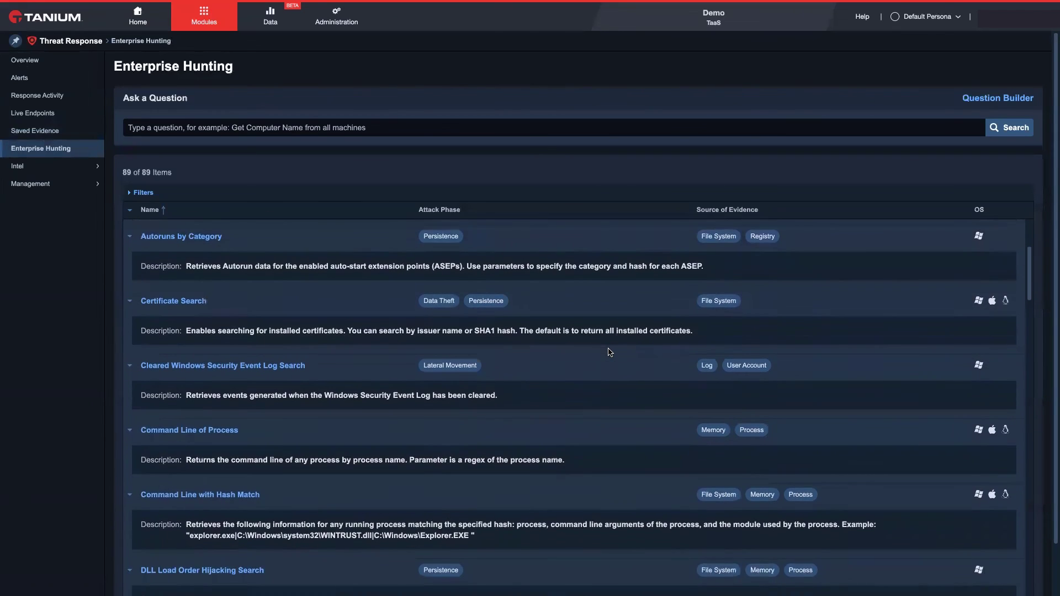
scroll(609, 353, "down", 3)
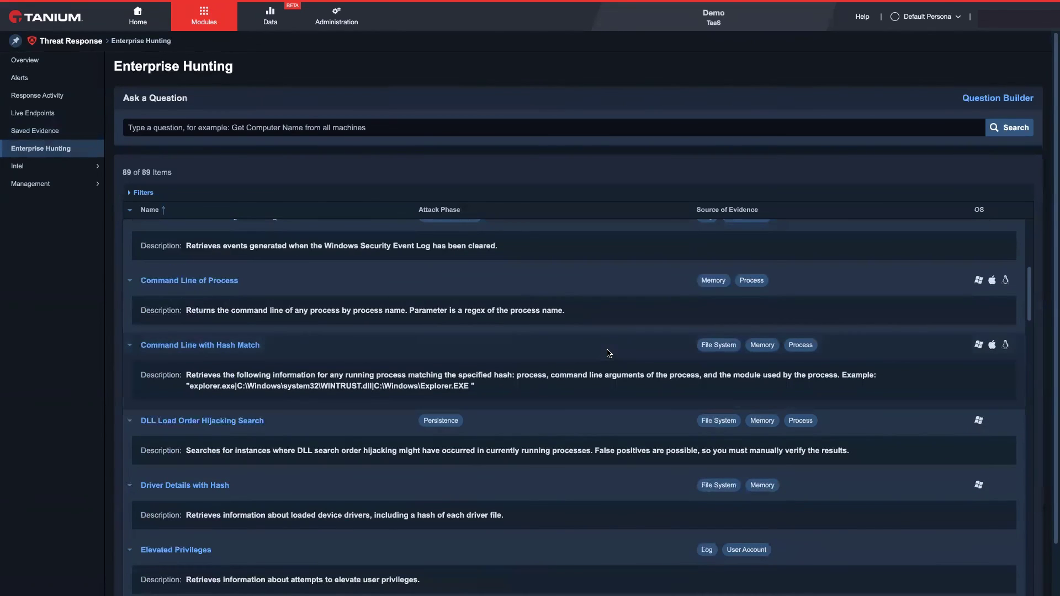
scroll(563, 379, "down", 2)
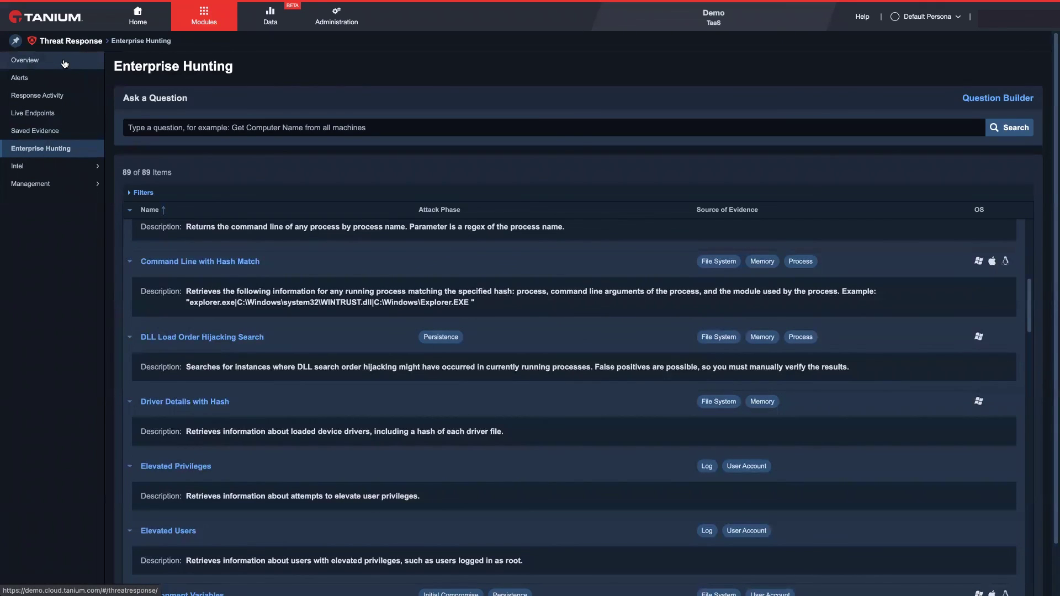
- Return from Threat Response to the Tanium Home page
left_click(193, 28)
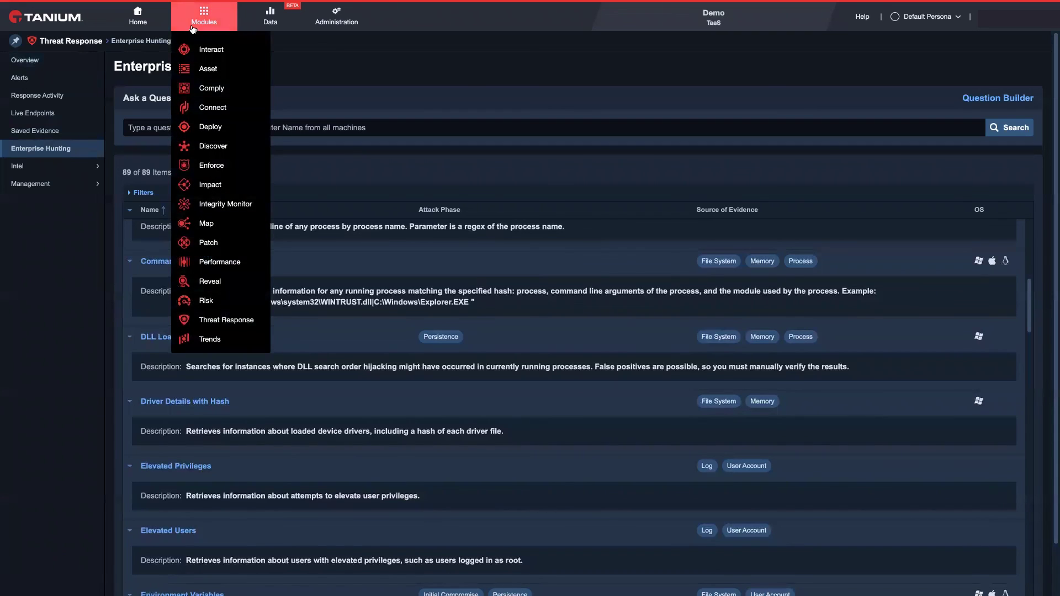
left_click(138, 17)
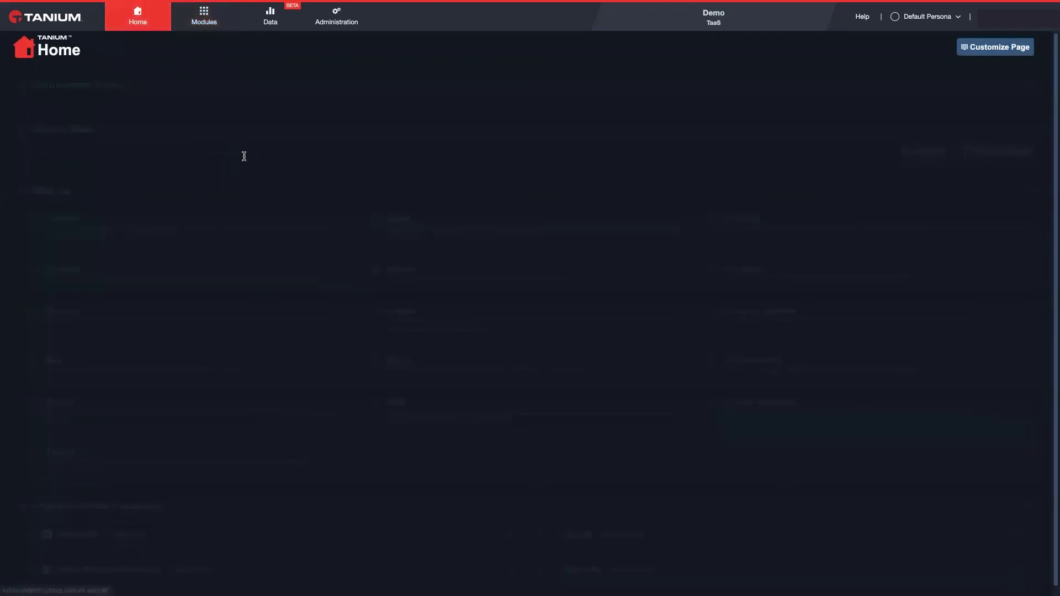